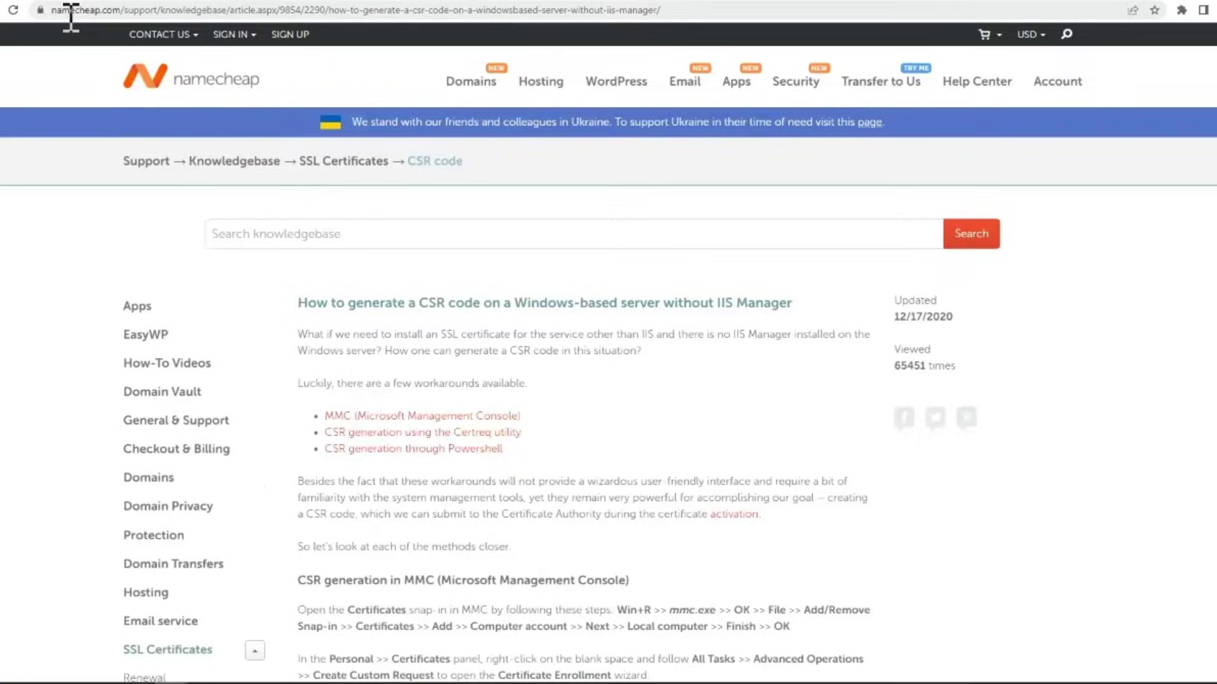
- Review Namecheap's CSR-without-IIS article in Chrome, then bring up the Windows Server 2019 VM
drag(52, 10, 686, 6)
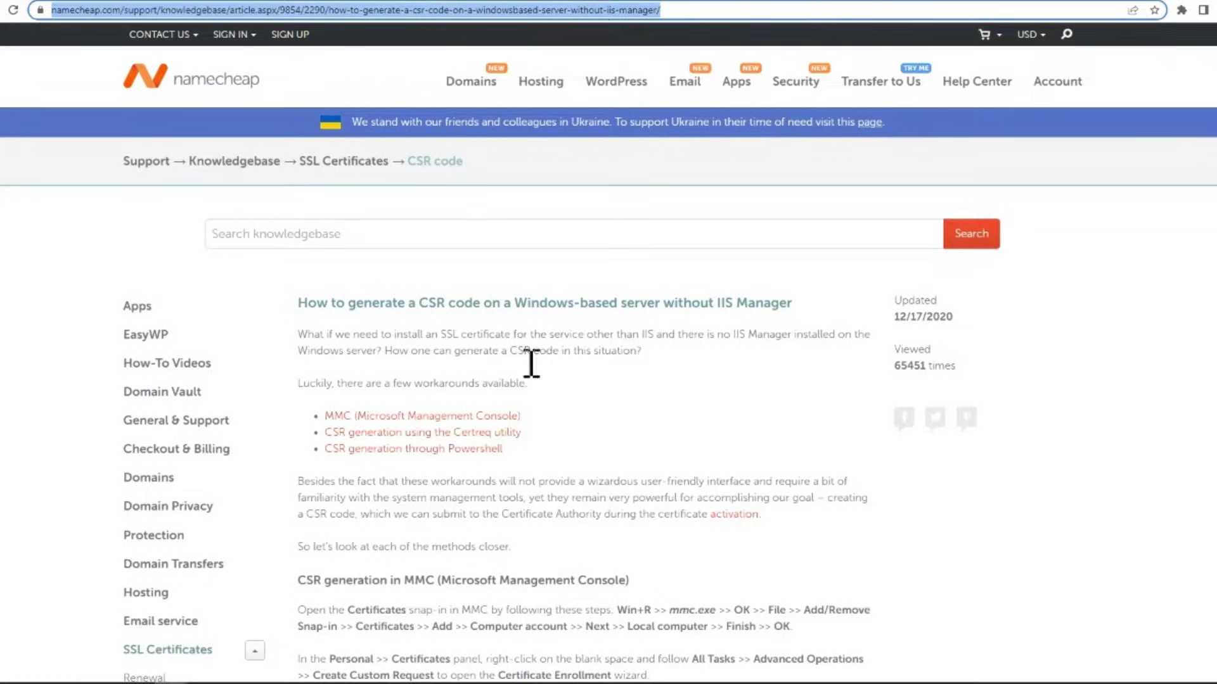
scroll(469, 371, down, 10)
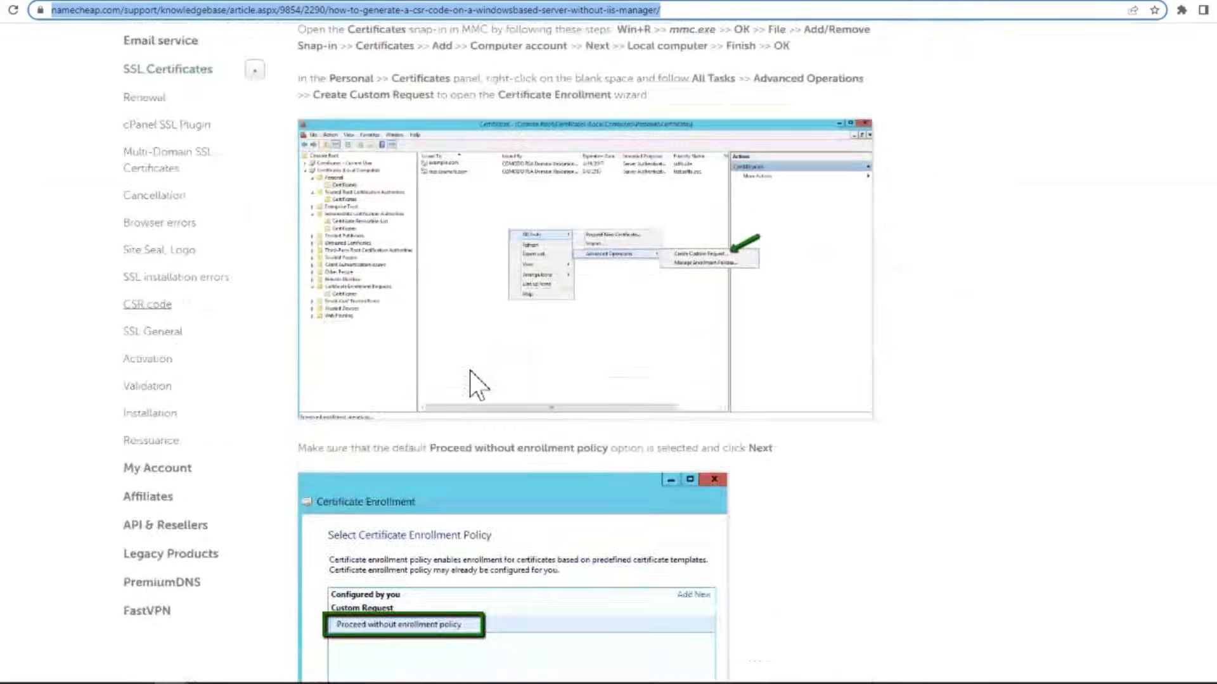
scroll(470, 371, down, 15)
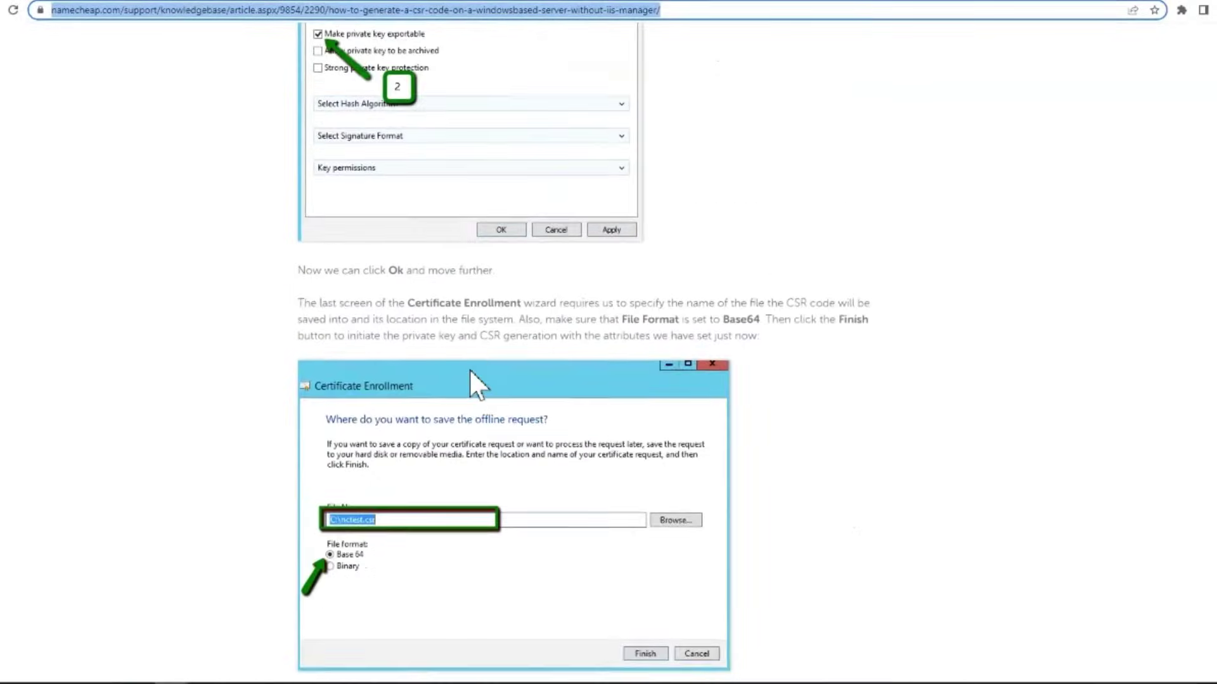
scroll(470, 371, down, 15)
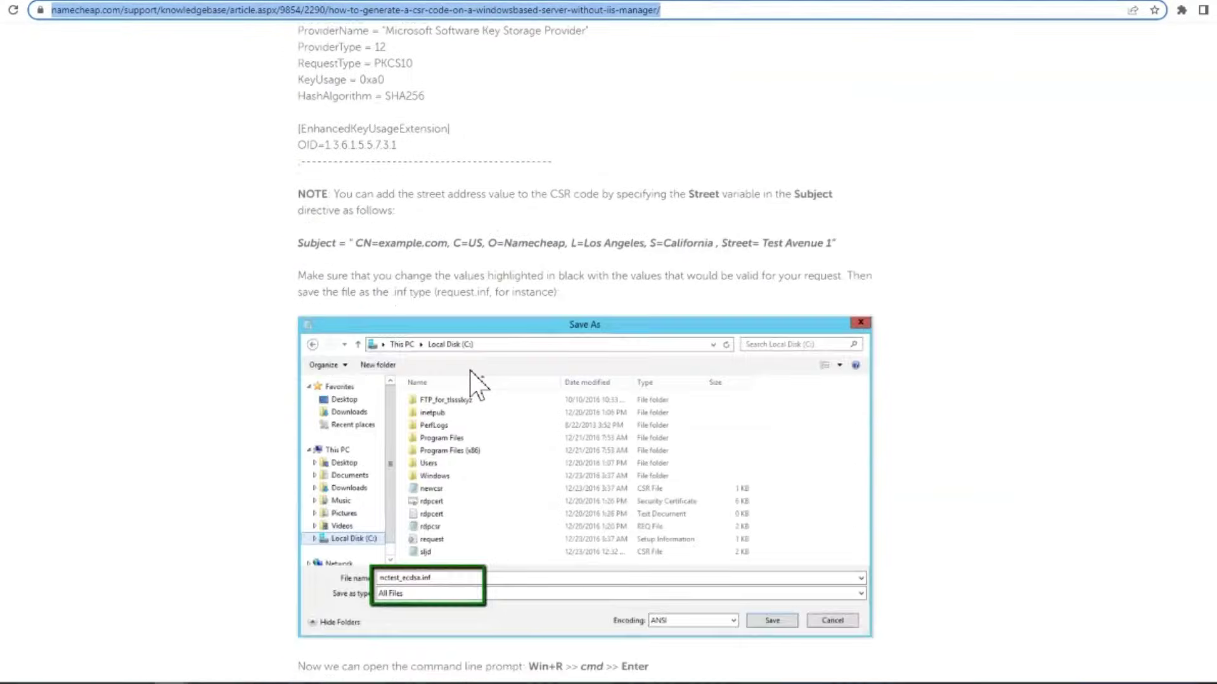
scroll(470, 371, down, 15)
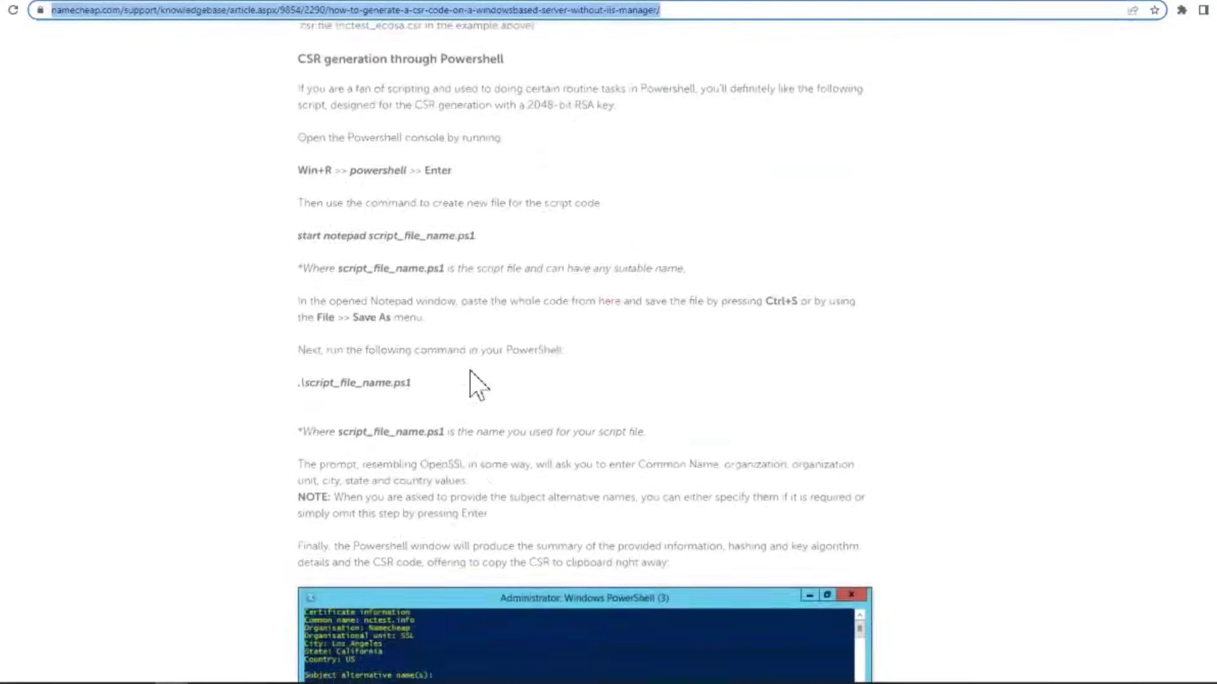
scroll(469, 371, down, 5)
scroll(470, 370, down, 4)
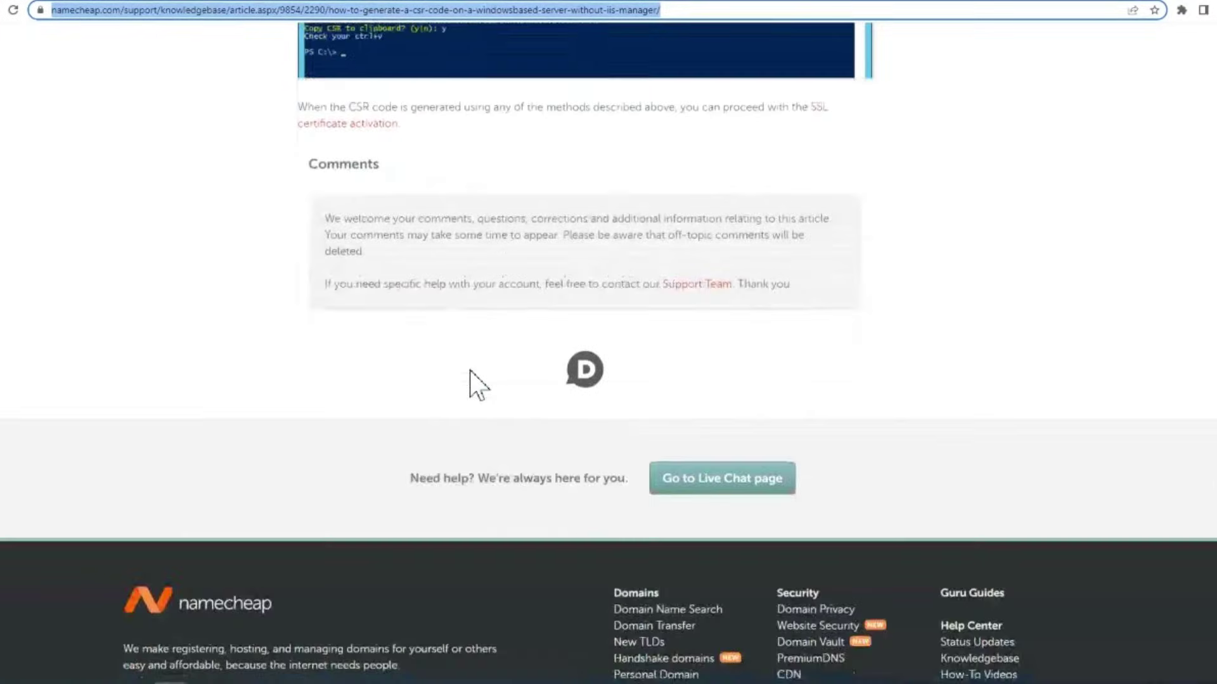
scroll(469, 370, up, 8)
scroll(470, 371, up, 10)
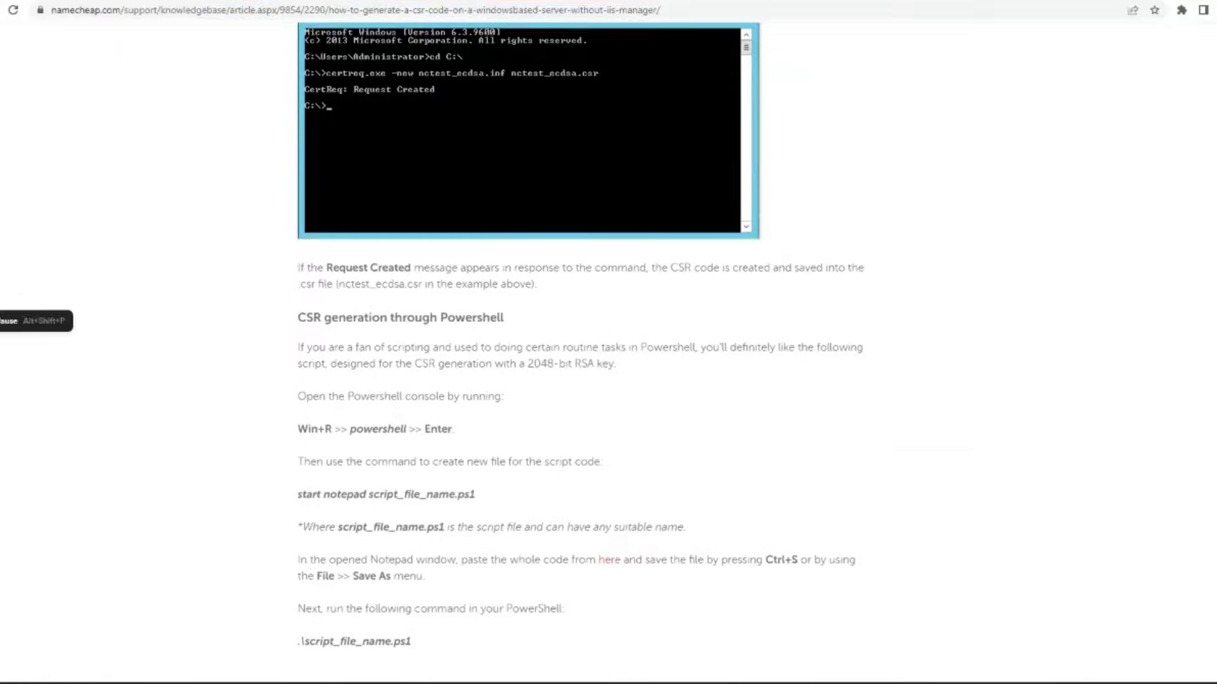
click(0, 321)
click(60, 654)
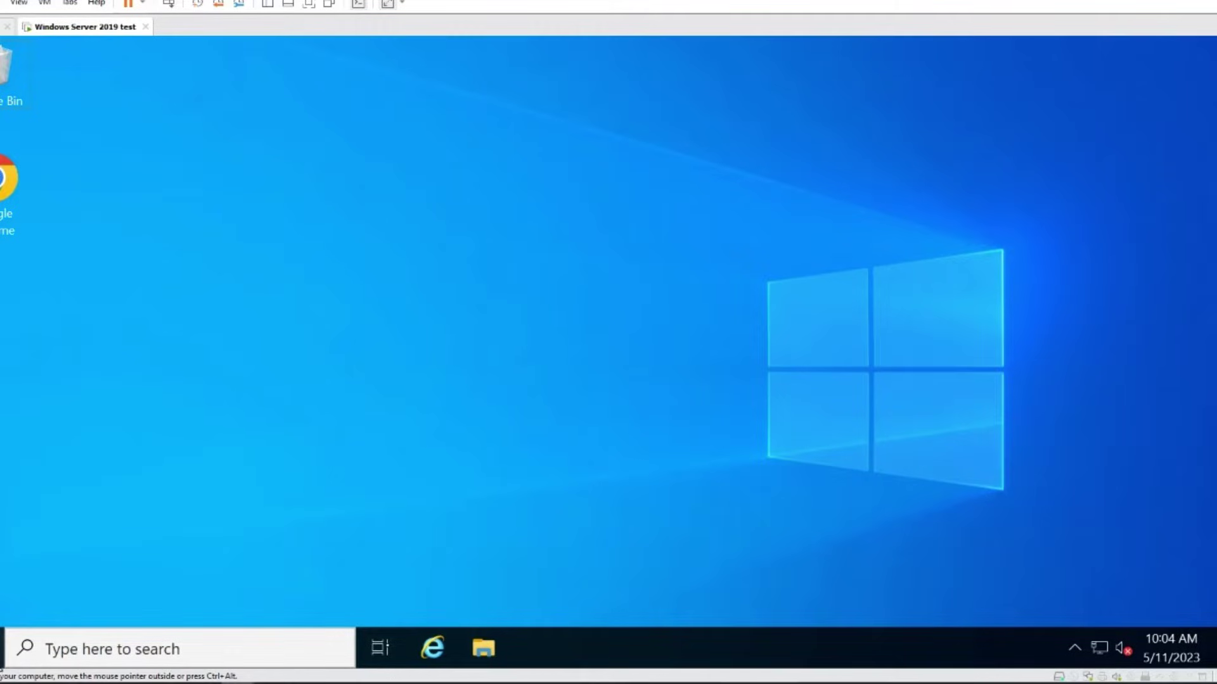
- Run mmc as administrator from Start and dismiss the Windows Update notification
click(2, 648)
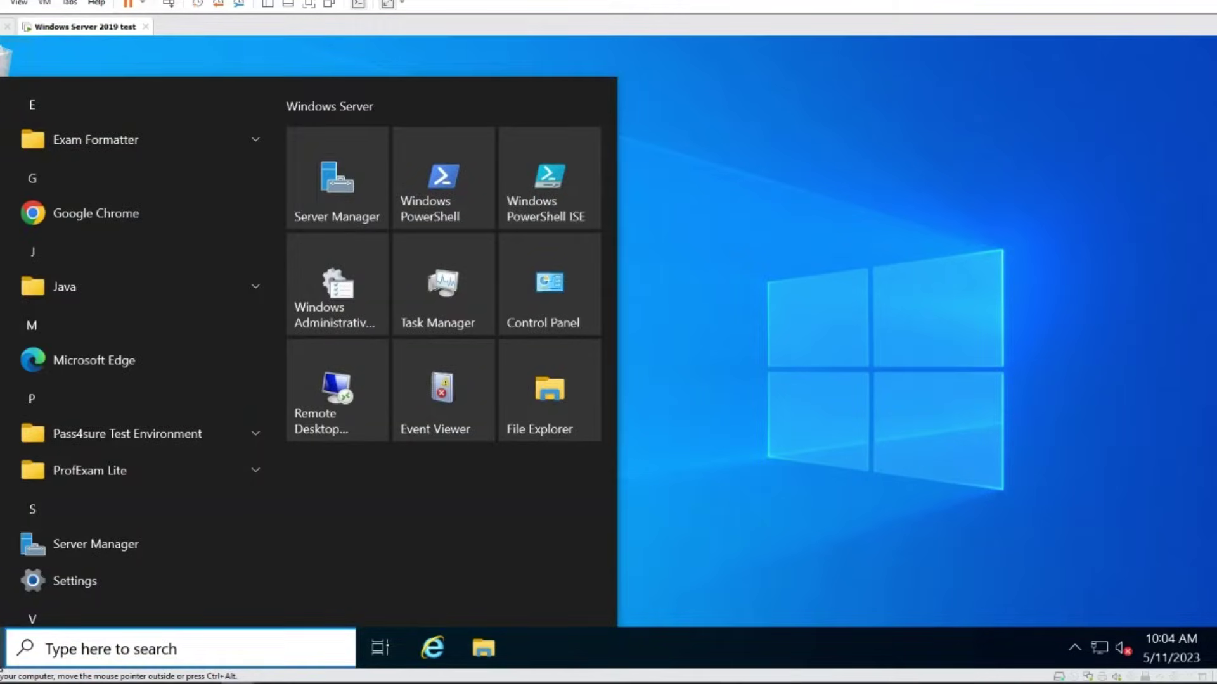
text(mmc)
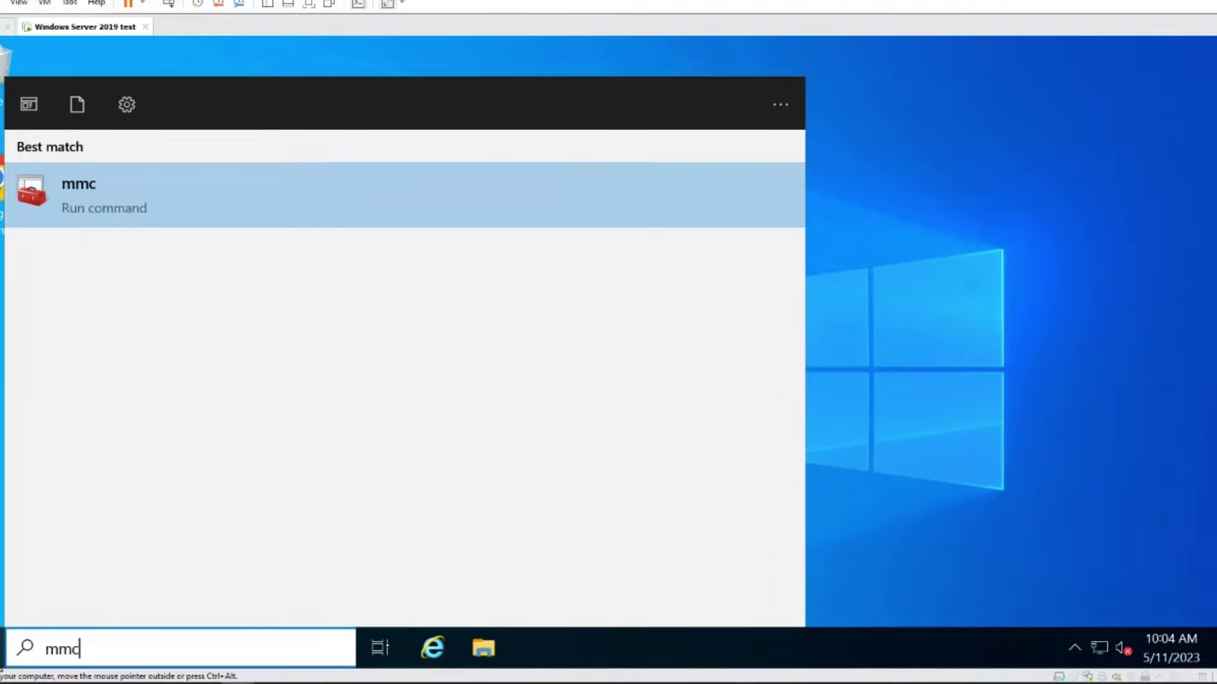
key(Return)
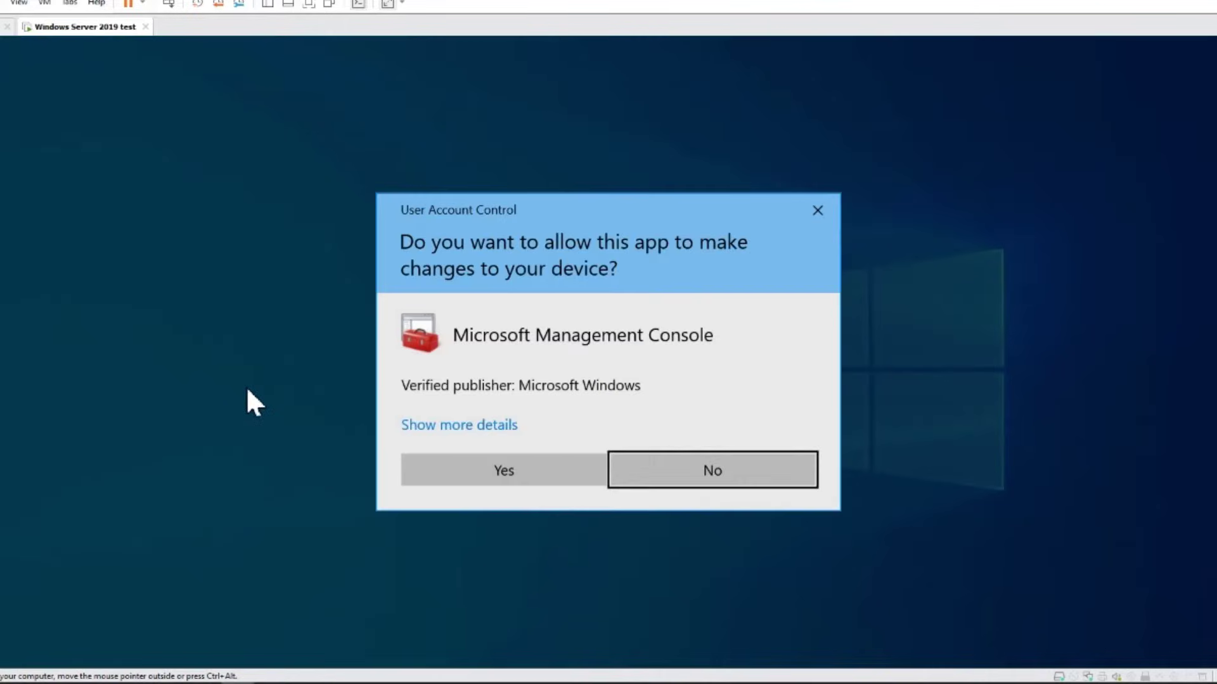
click(488, 467)
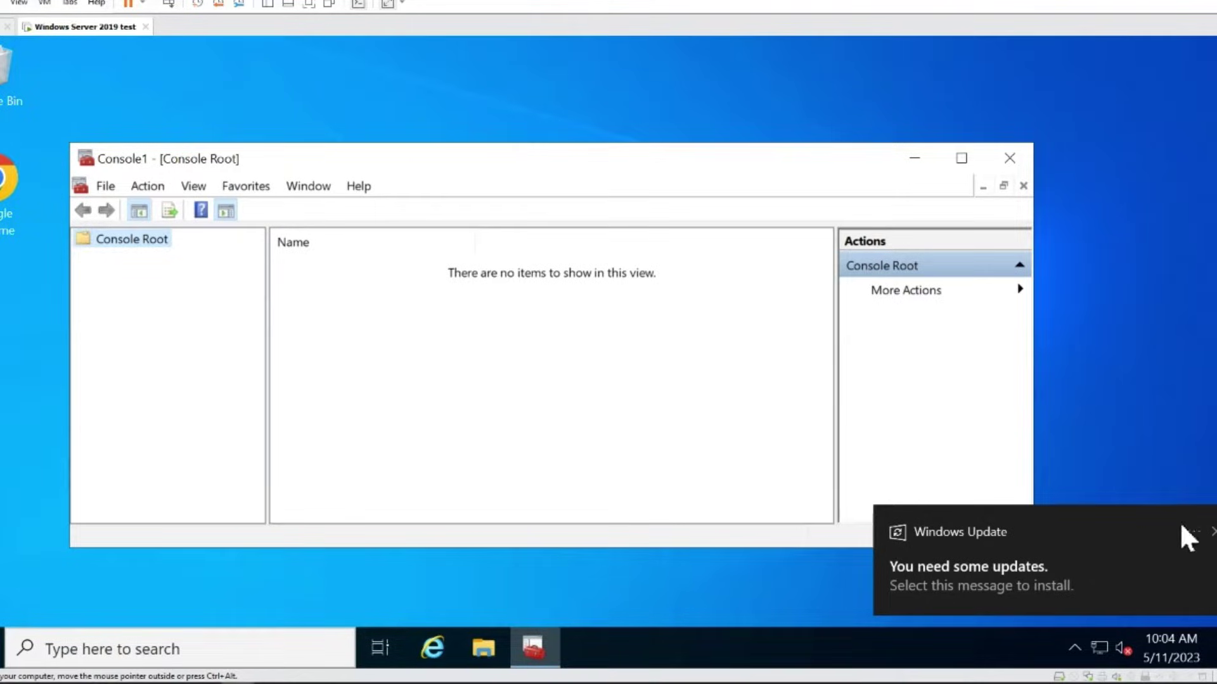
click(1211, 531)
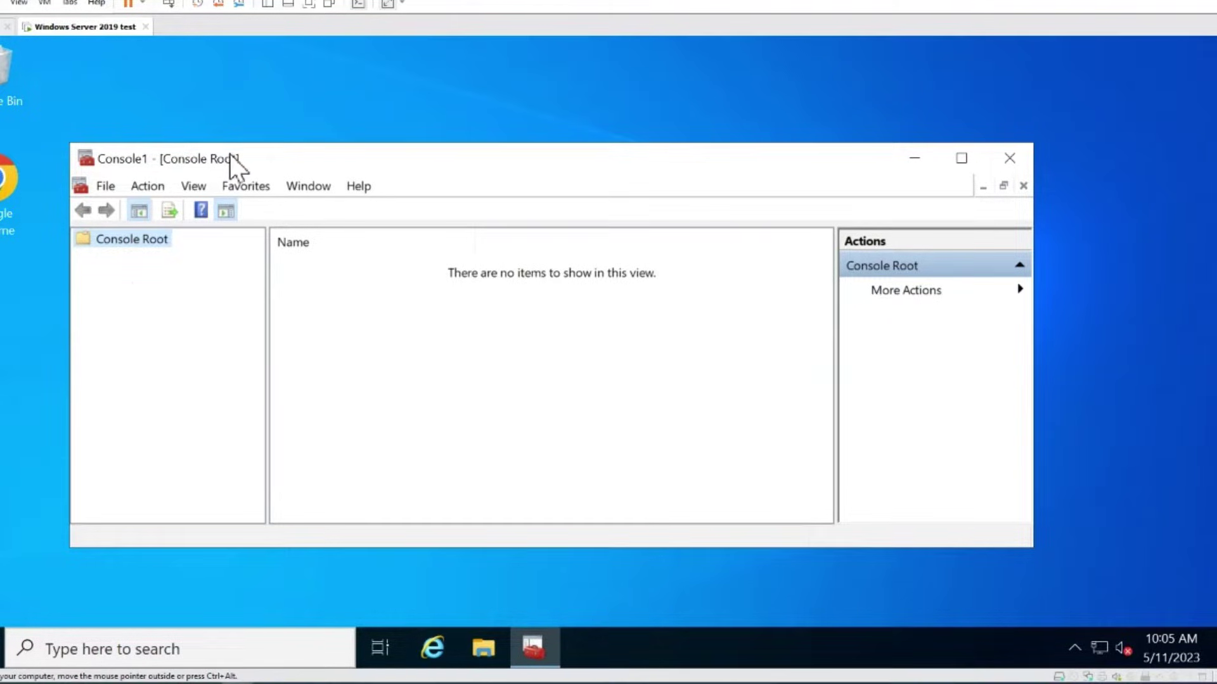
- Add the Certificates snap-in for the local computer's Computer account to Console1
drag(230, 154, 300, 147)
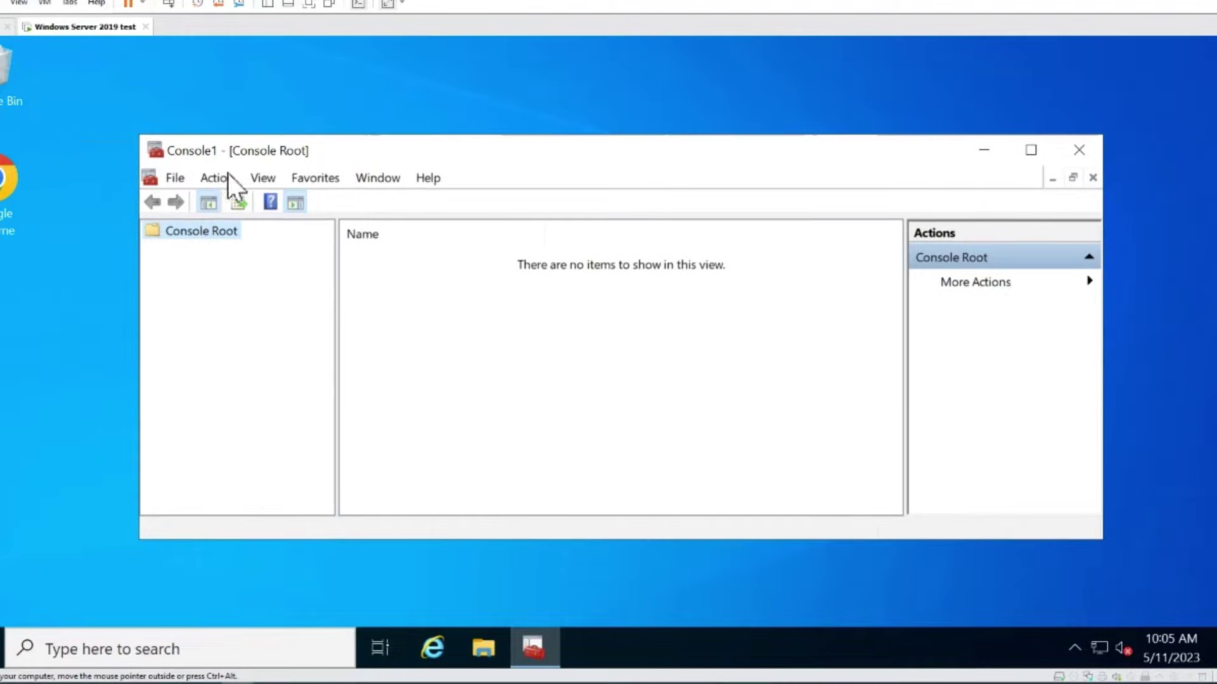
click(177, 179)
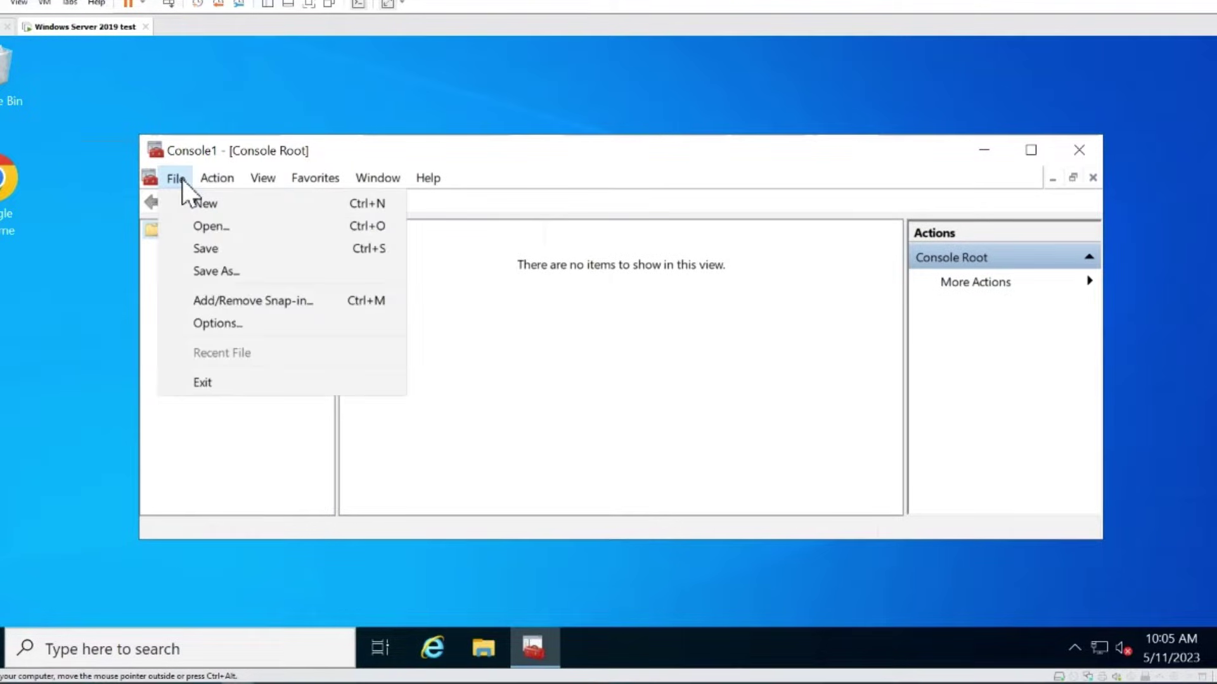
click(243, 301)
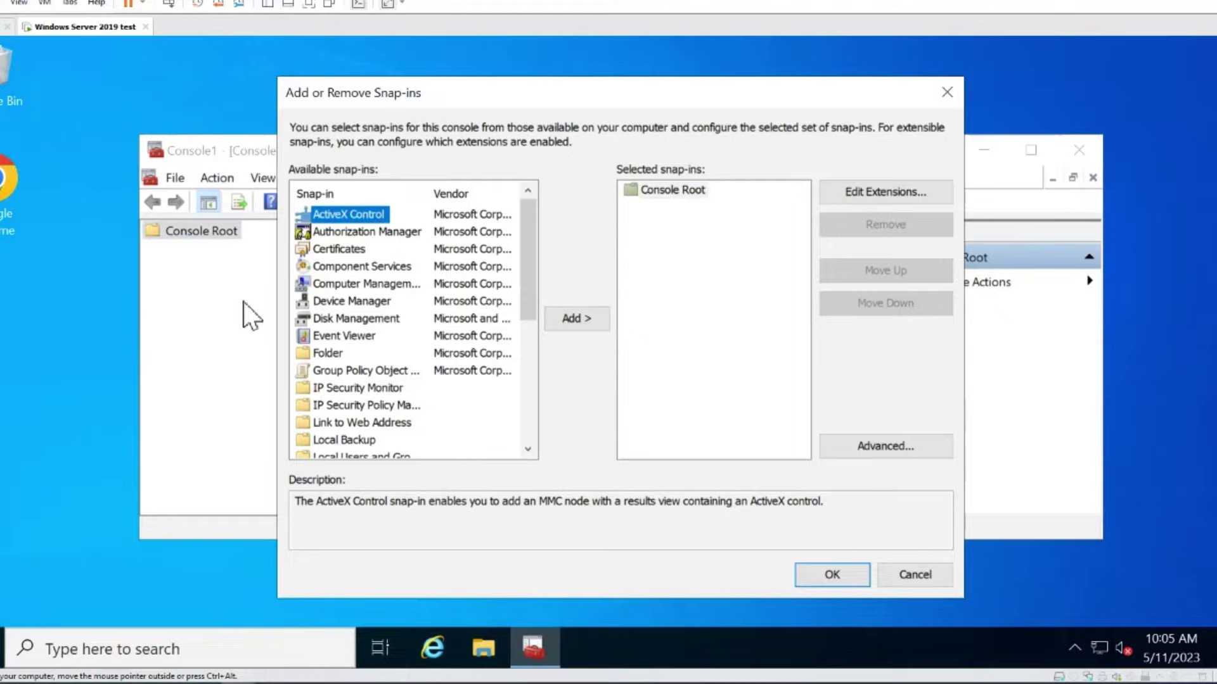
click(327, 244)
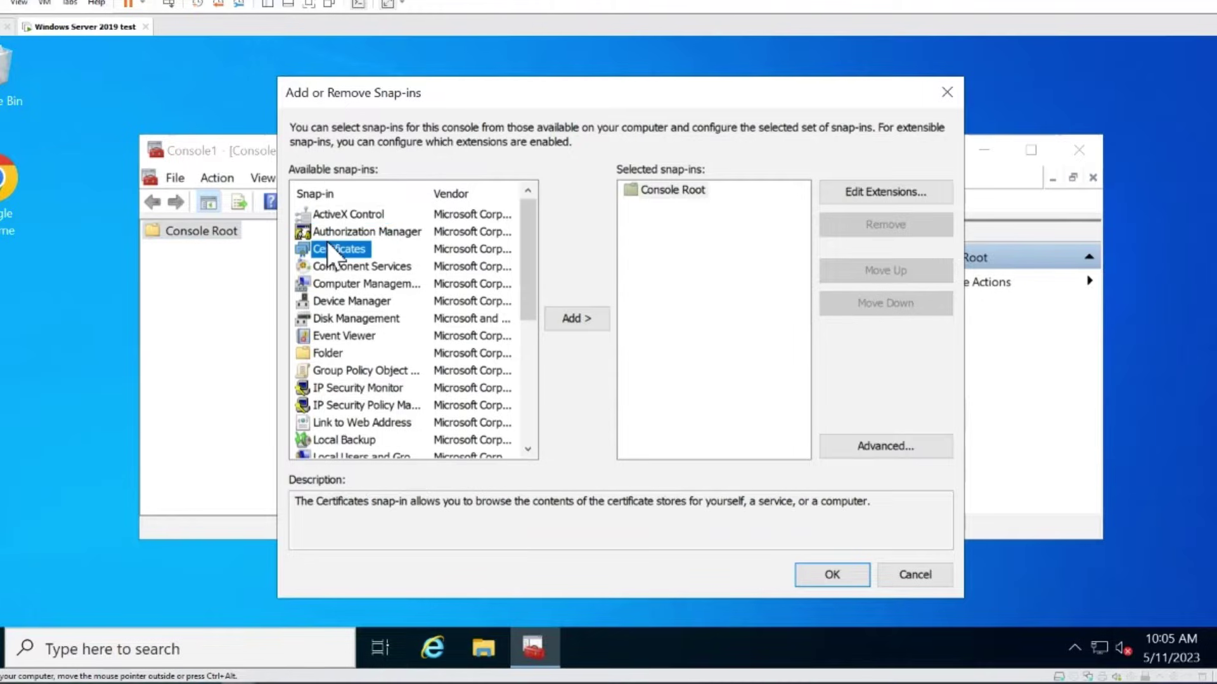
click(569, 317)
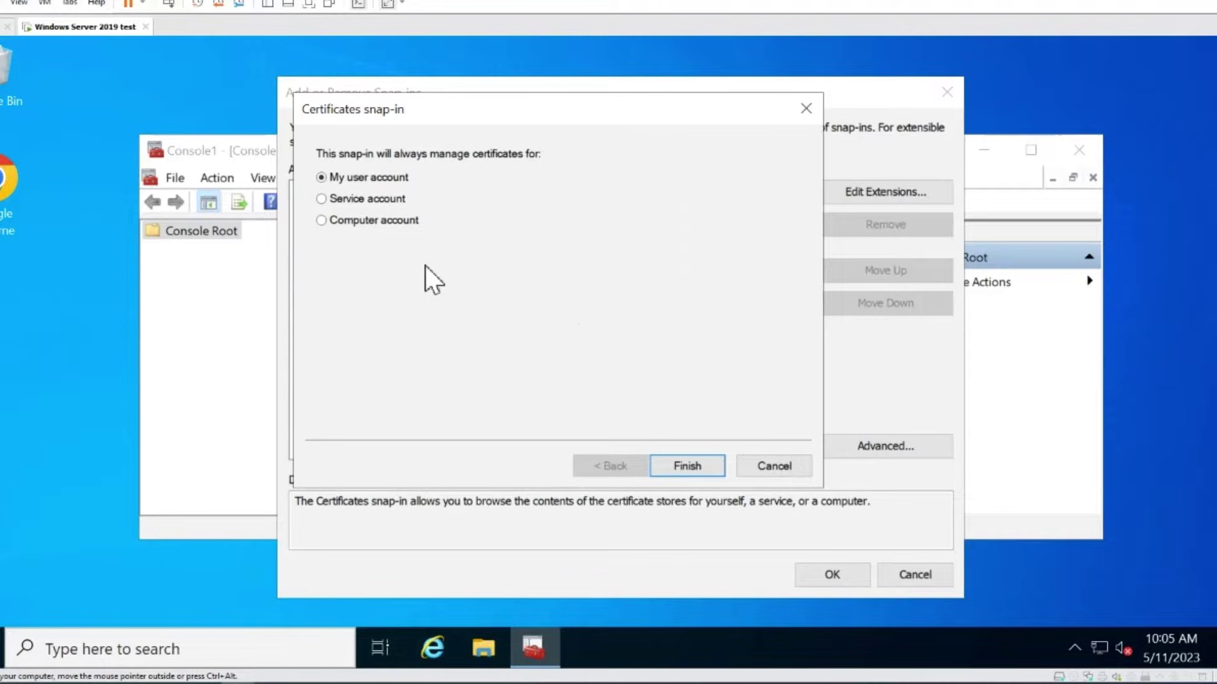
click(348, 222)
click(675, 463)
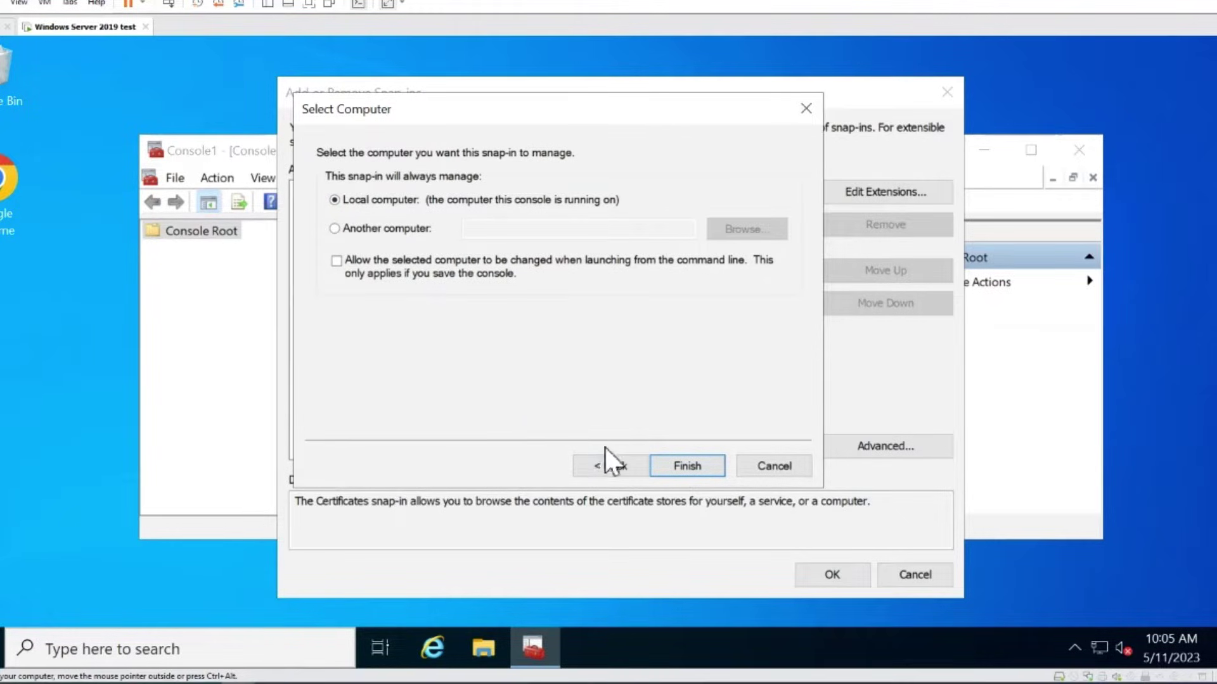
click(690, 469)
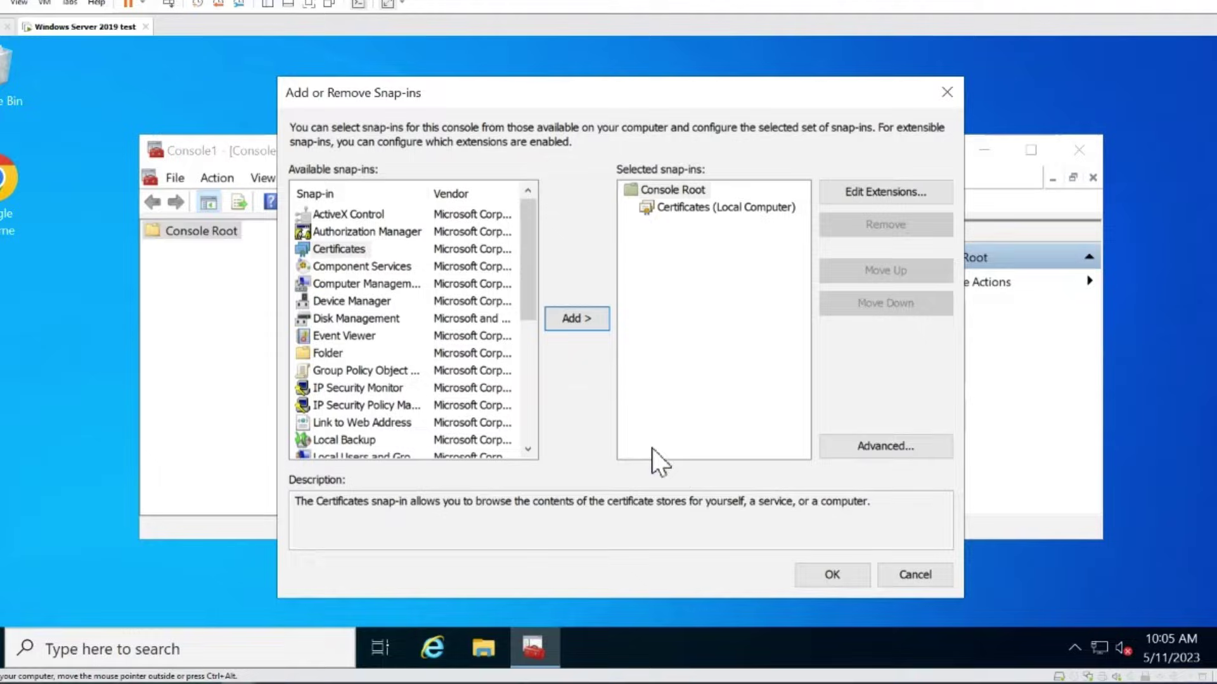
click(818, 572)
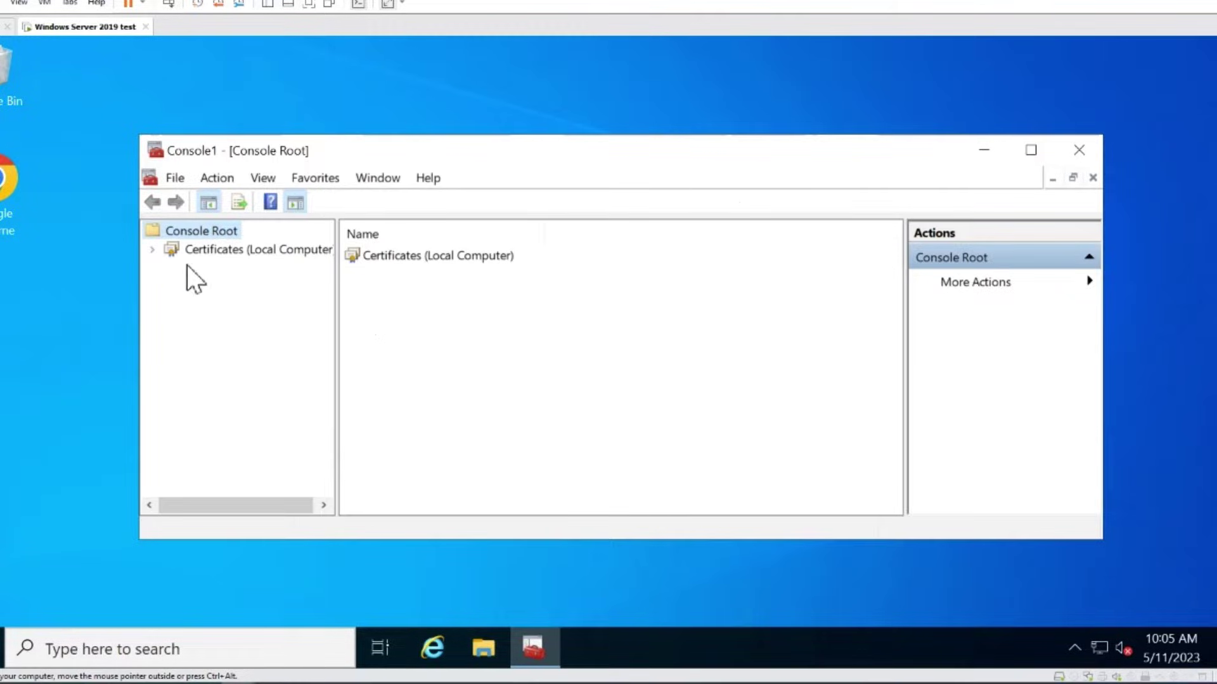
- Expand Certificates (Local Computer) and save the console as 'certificate console'
click(152, 249)
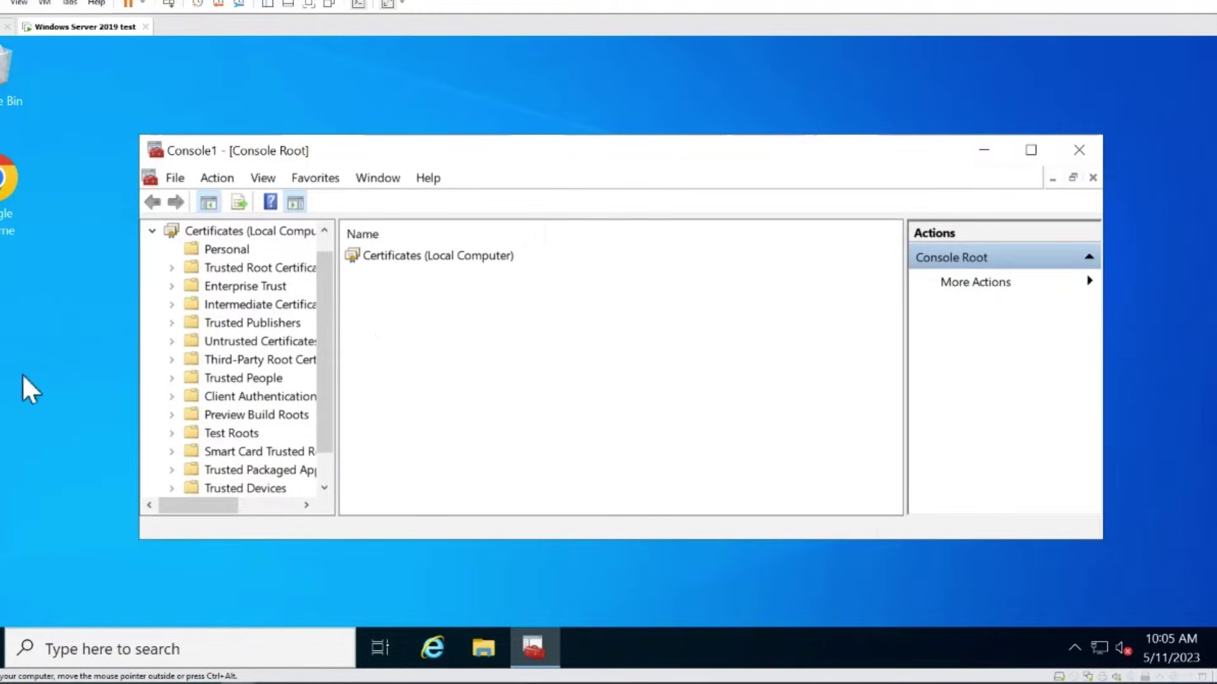
click(176, 180)
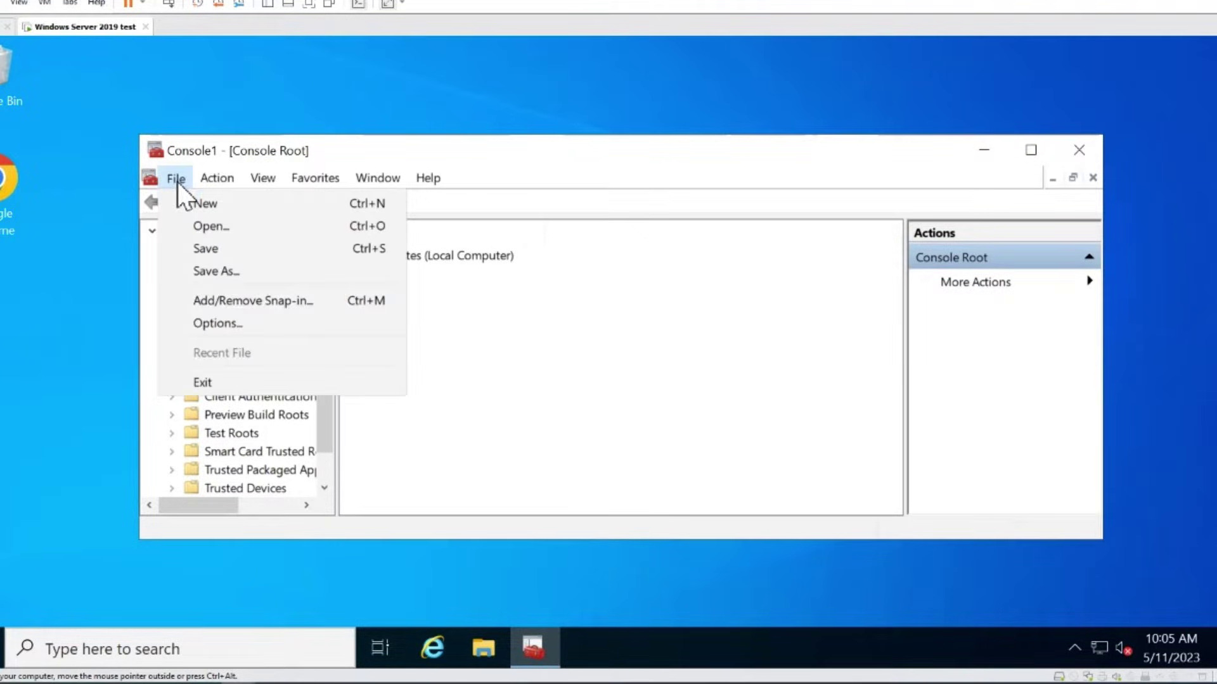
click(208, 270)
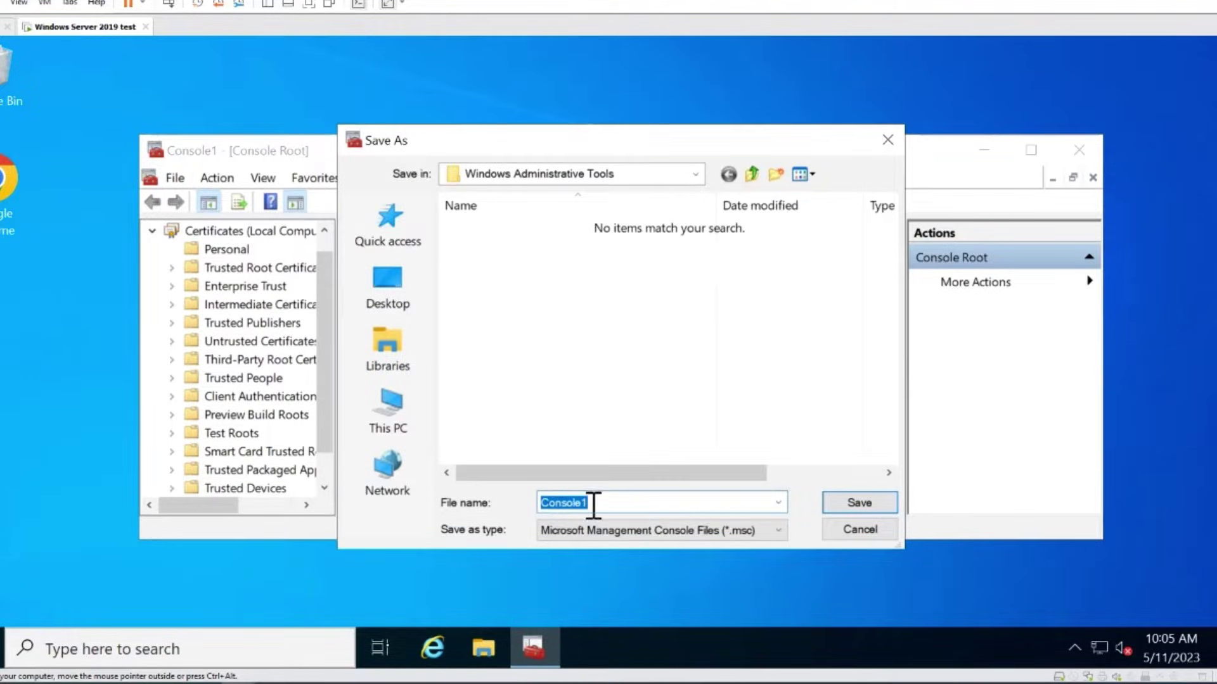
double_click(553, 515)
text(certificate console)
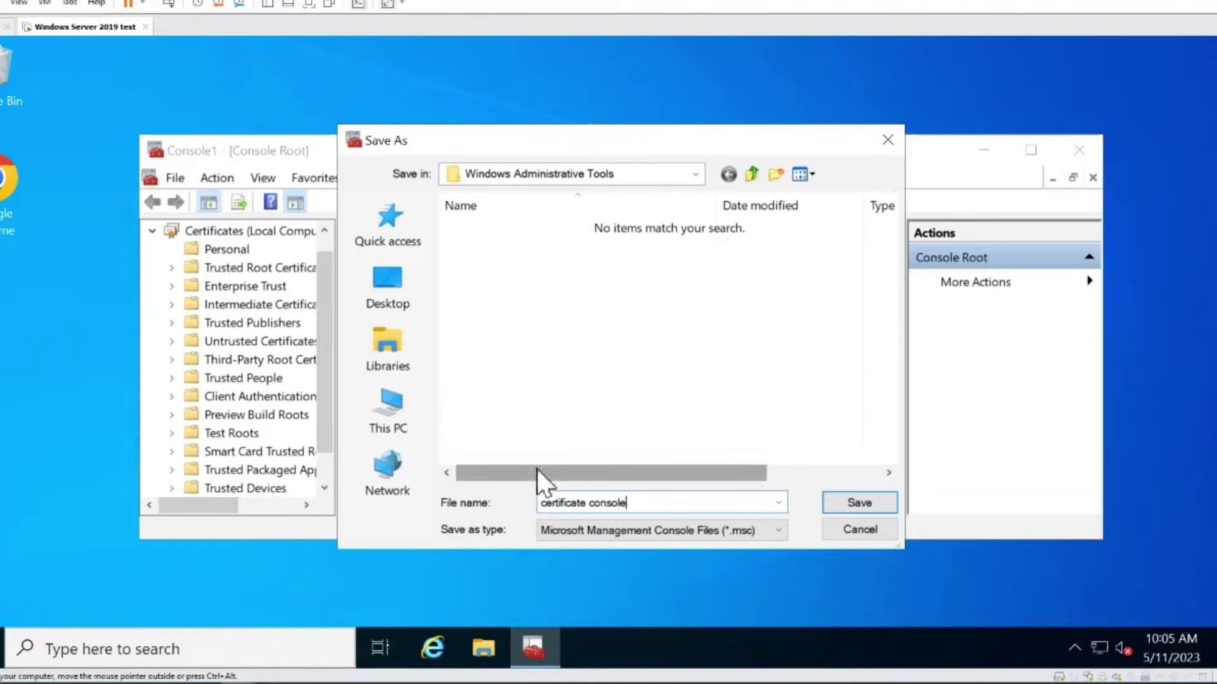
click(847, 504)
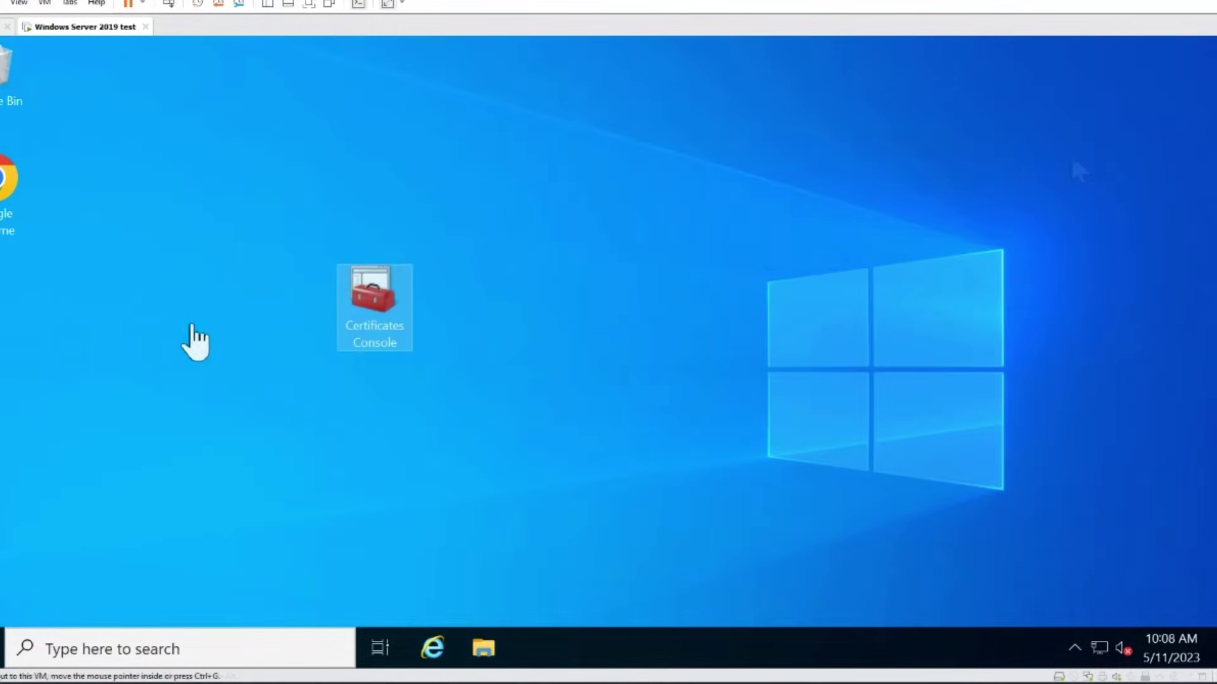
- Reopen the saved Certificates Console as administrator and start Create Custom Request on the Personal store
click(362, 313)
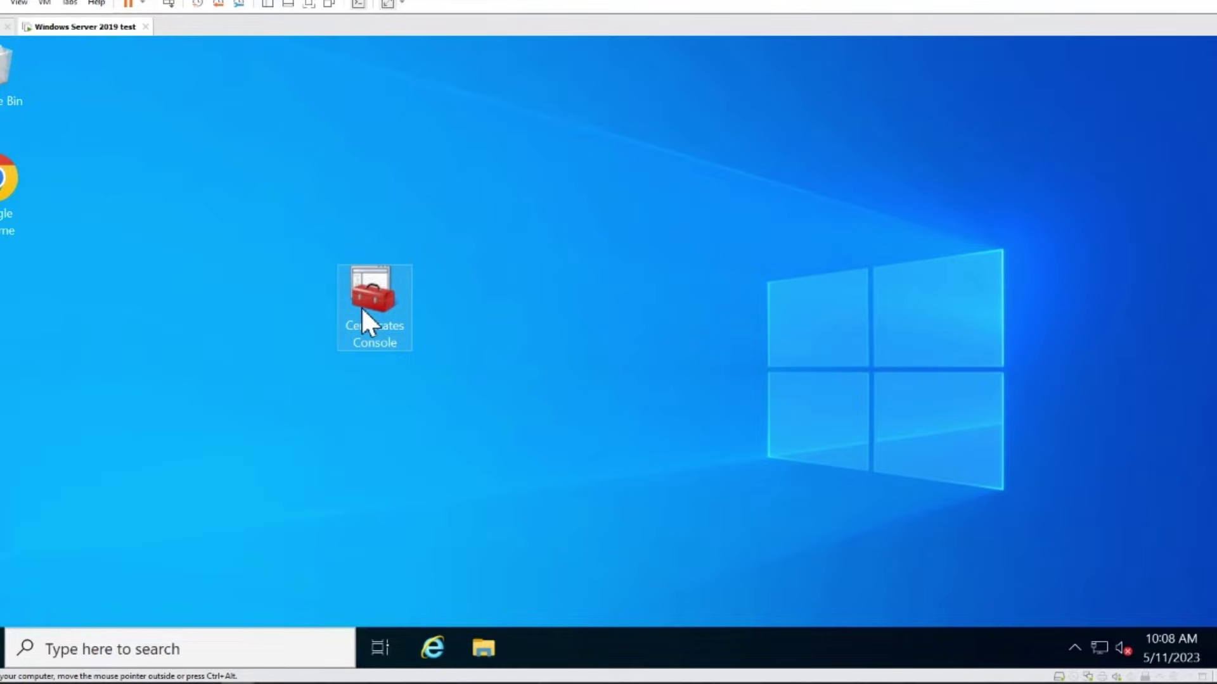
double_click(362, 307)
click(475, 470)
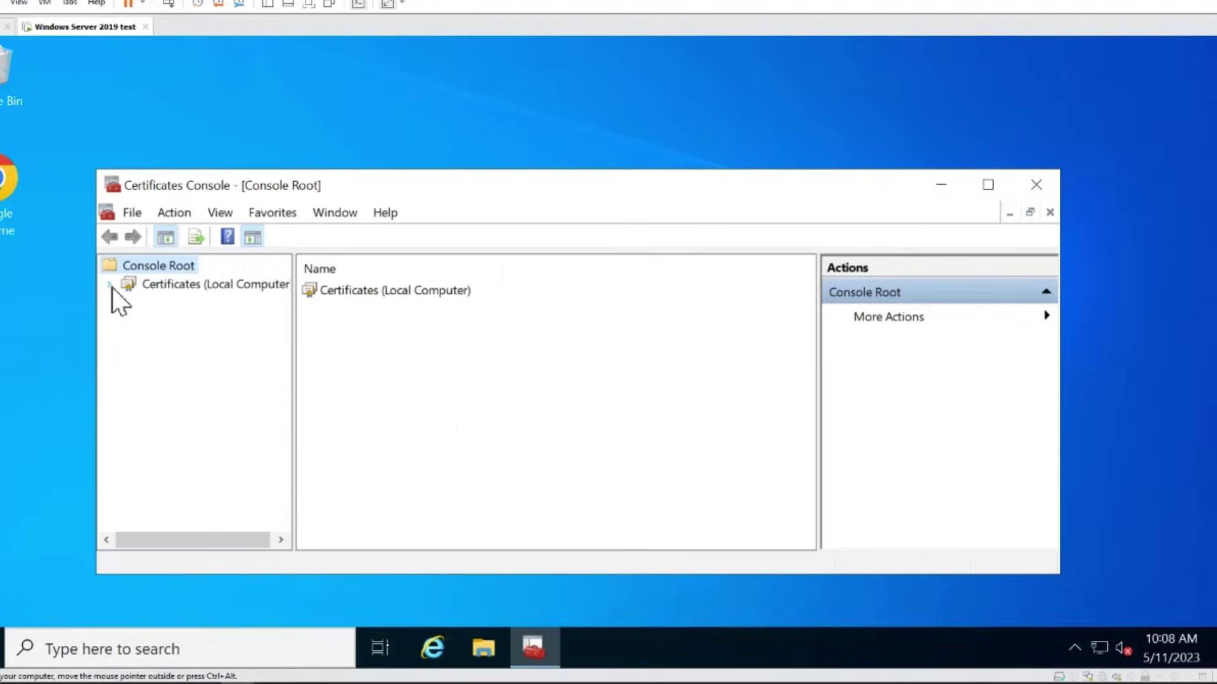
click(110, 285)
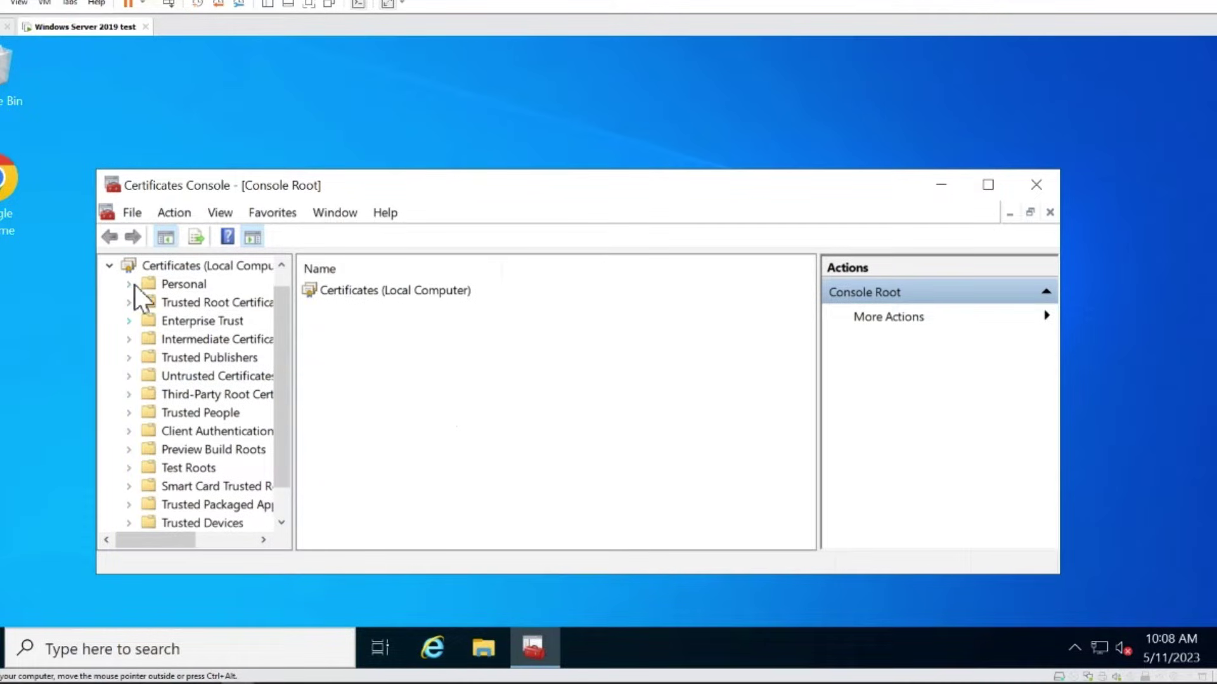
click(173, 288)
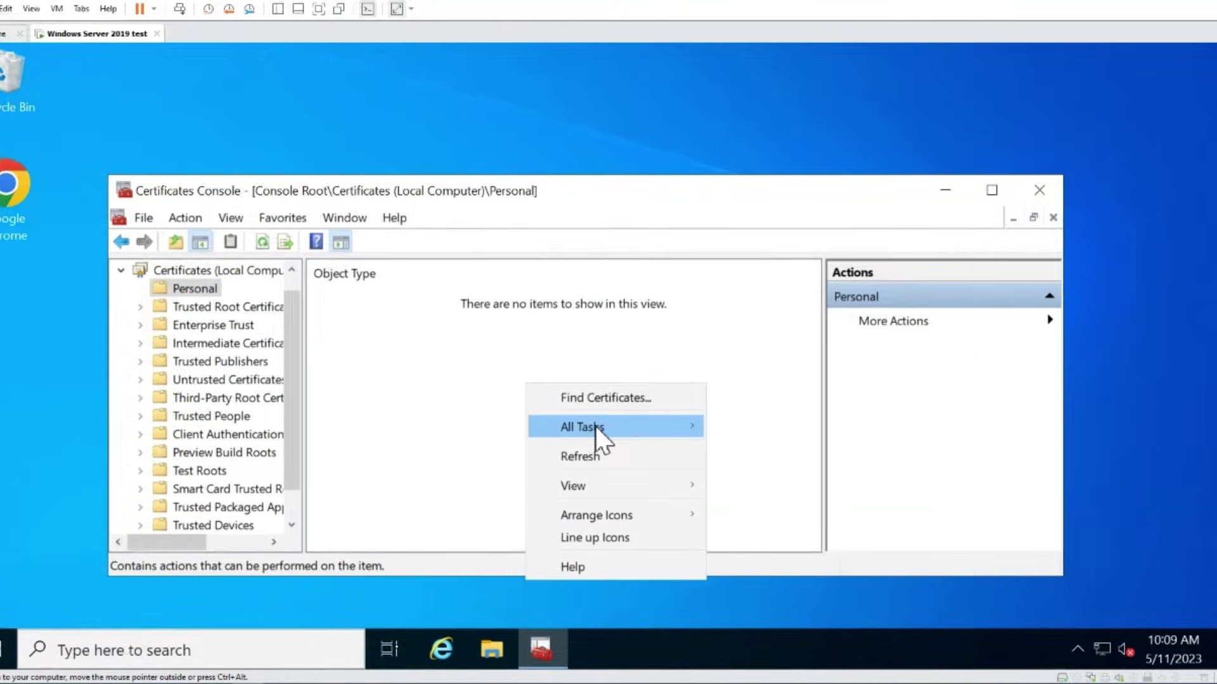
mouse_move(596, 427)
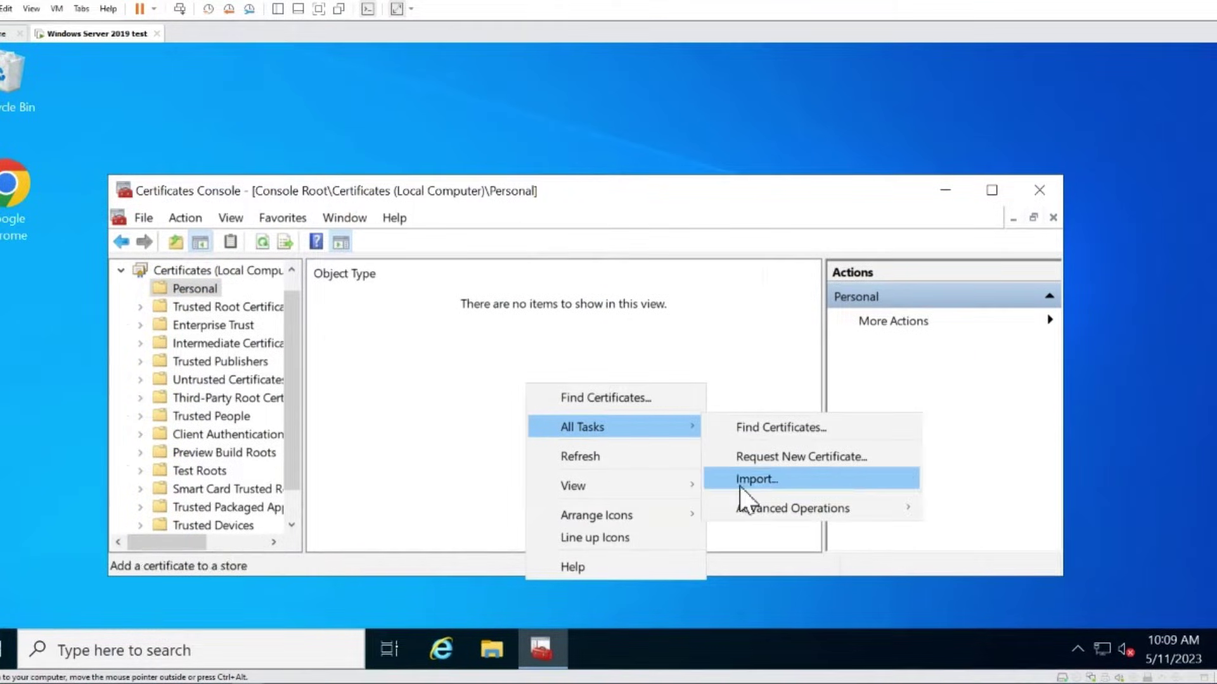
mouse_move(752, 505)
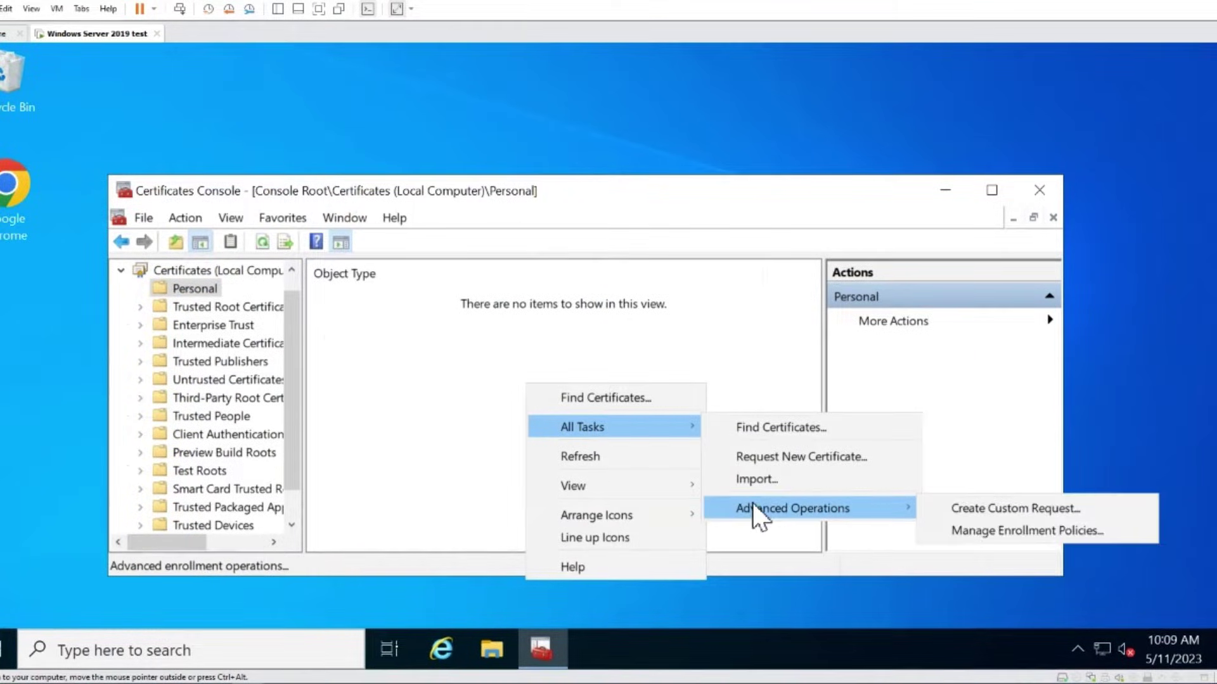
click(972, 507)
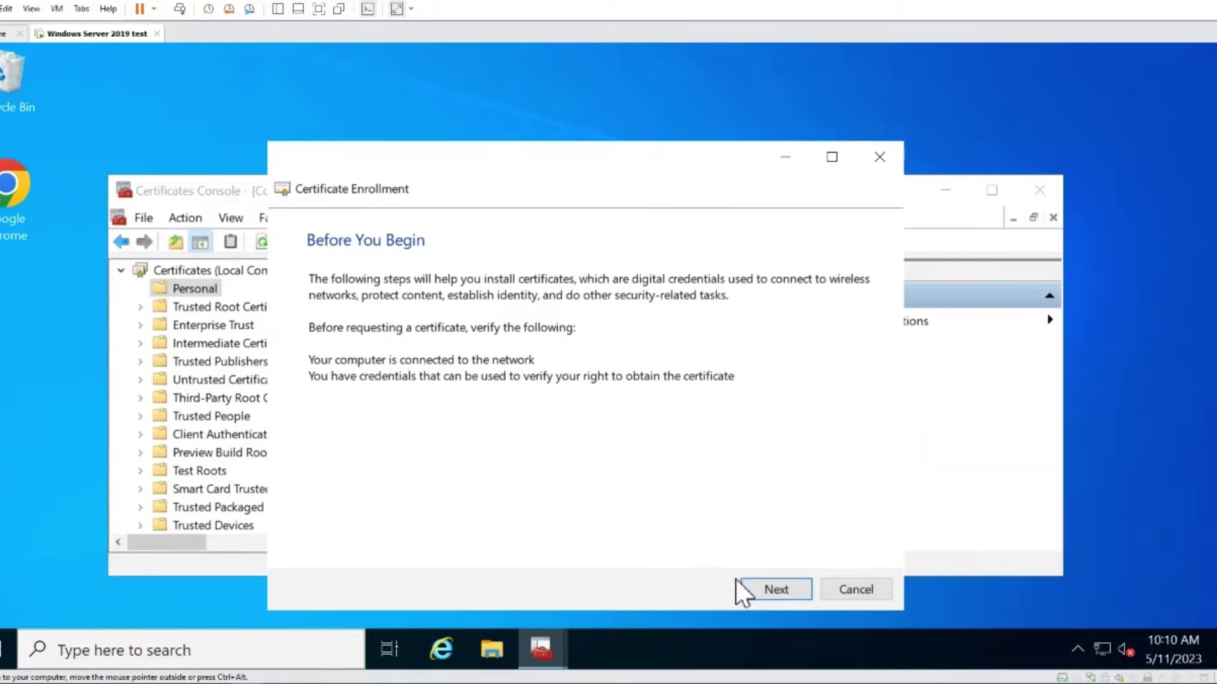
- Proceed without enrollment policy, keep the CNG key and PKCS #10 format, and open the request's properties
click(754, 586)
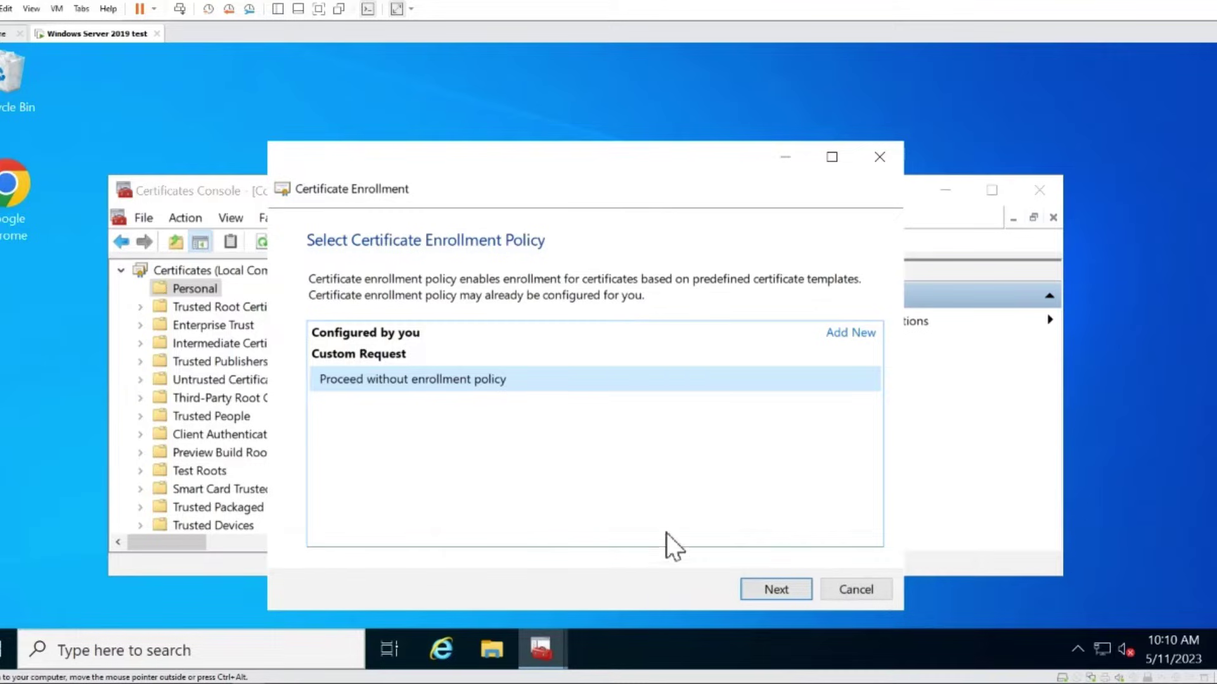
click(777, 590)
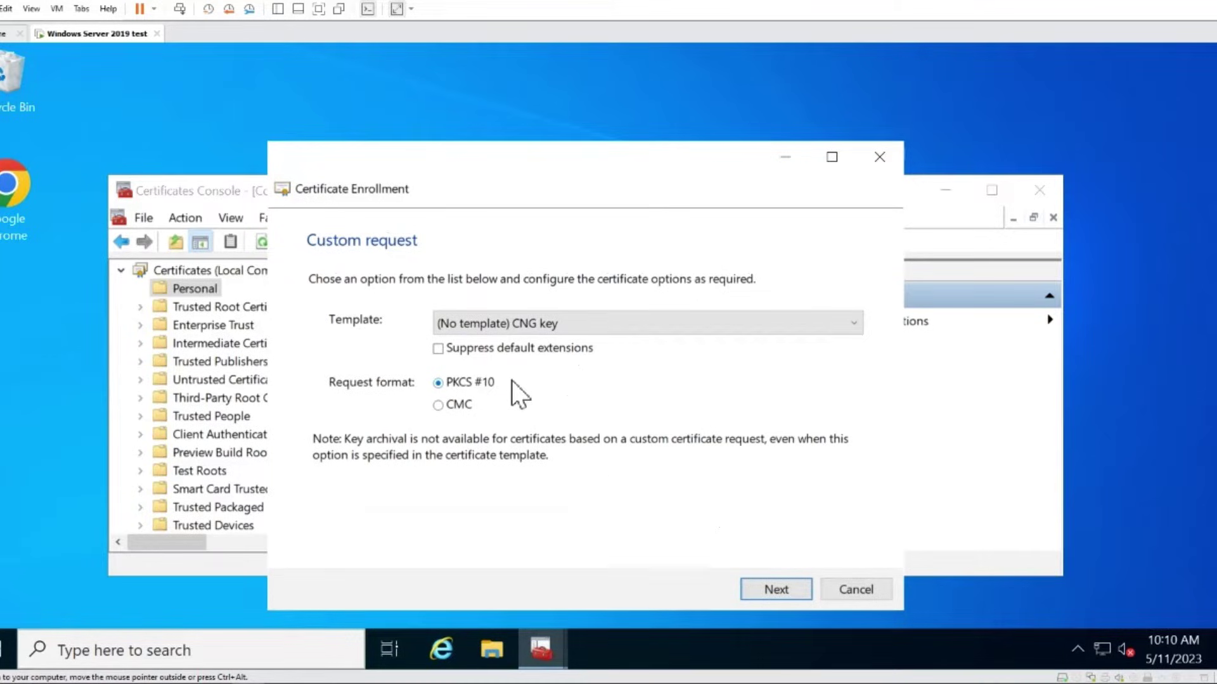
click(772, 588)
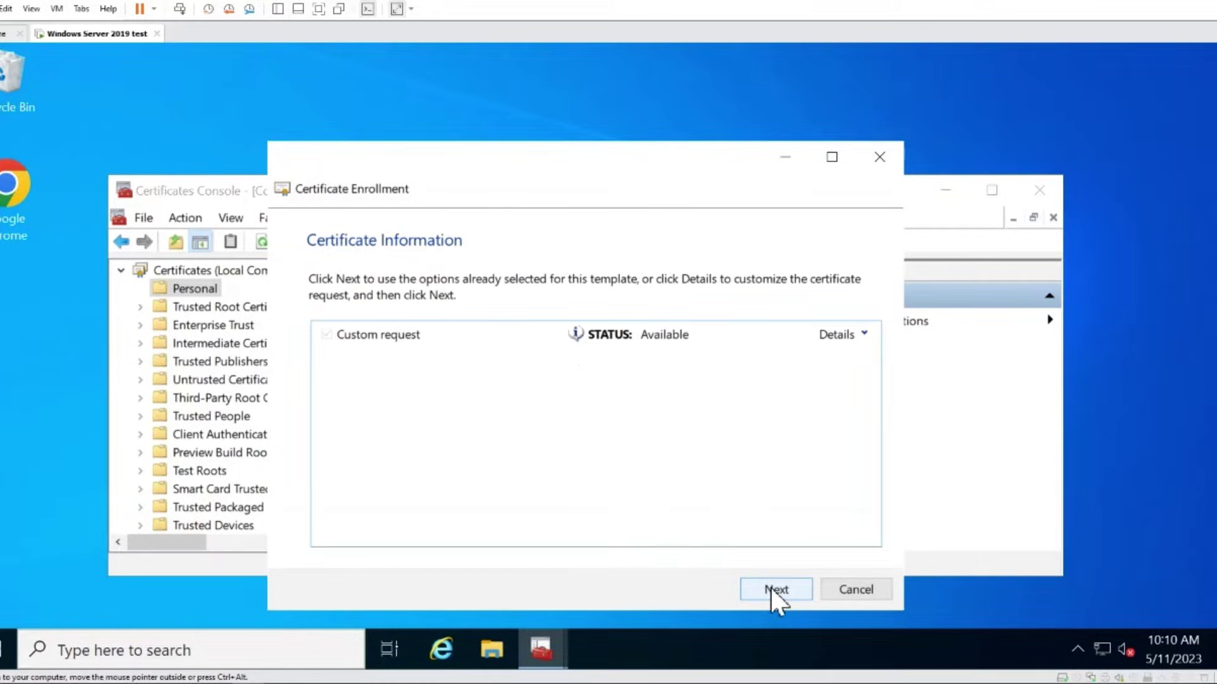
click(858, 335)
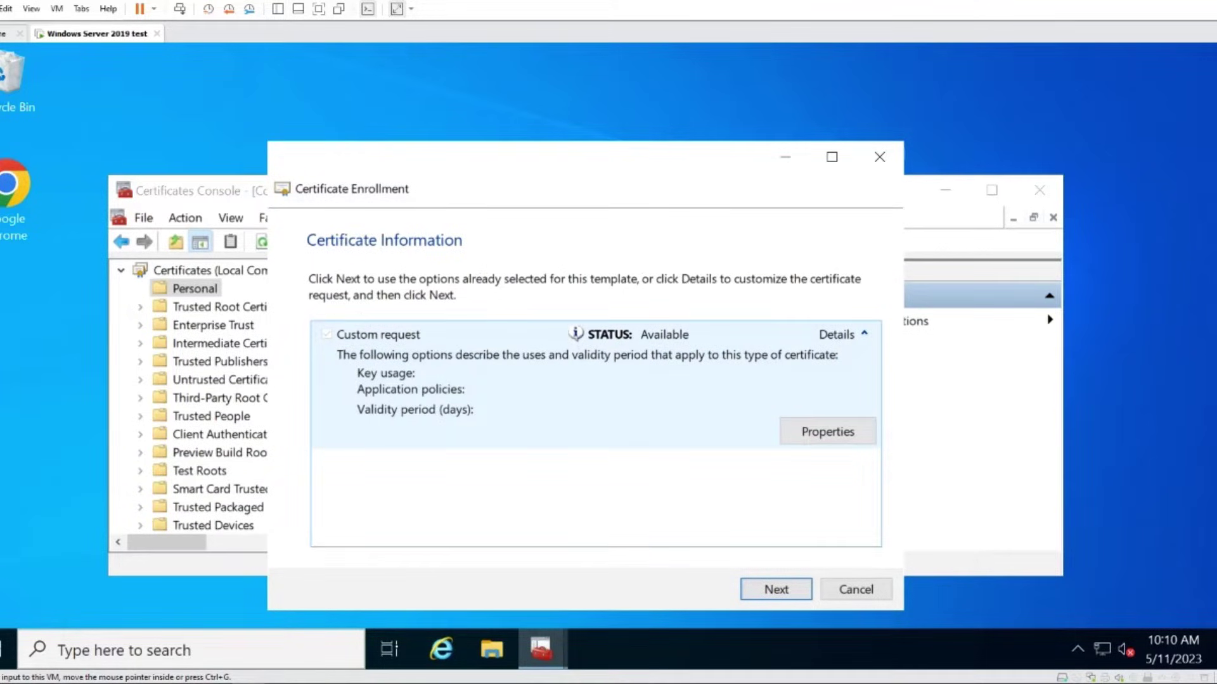
click(807, 434)
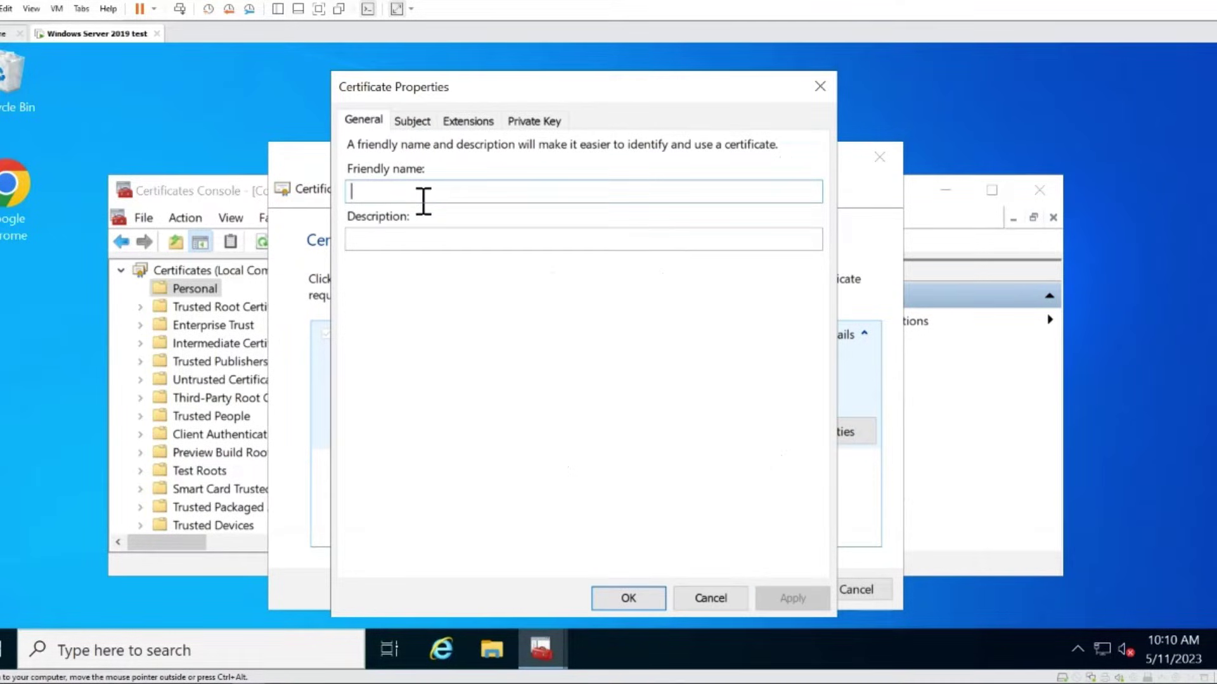
- Enter 'server name might work best here' as the request's friendly name, fixing a typo
text(ser)
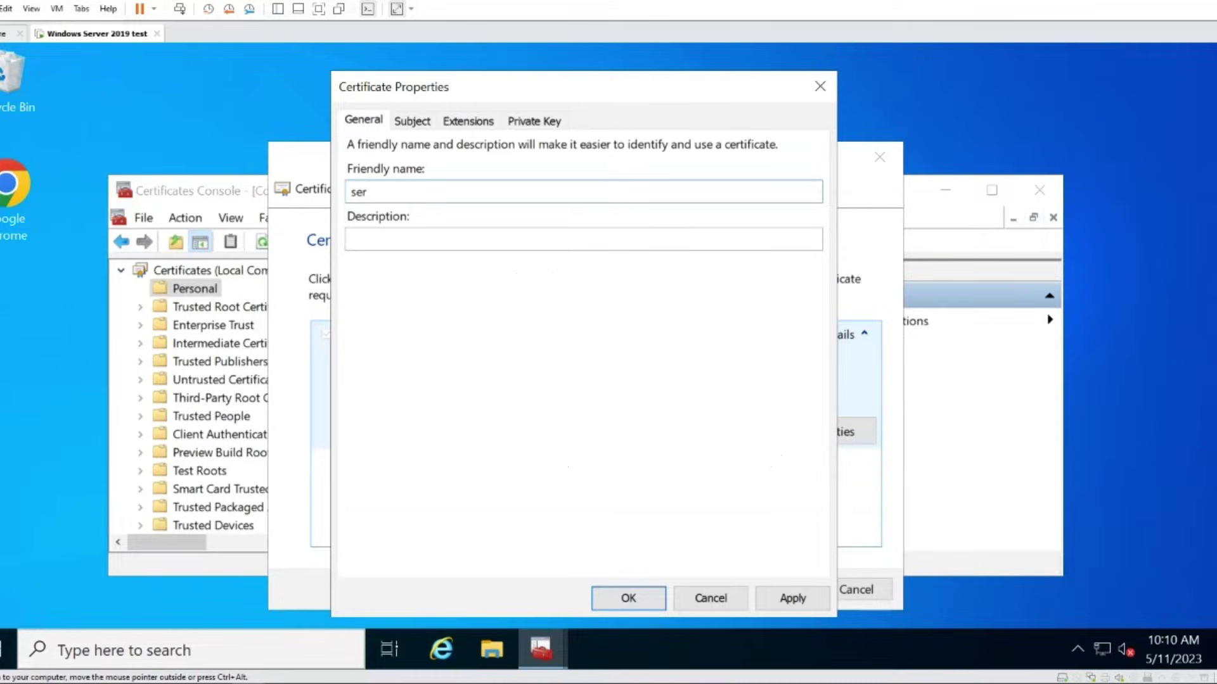
text(ver m)
text(an)
key(BackSpace)
key(BackSpace)
key(BackSpace)
text(name might work )
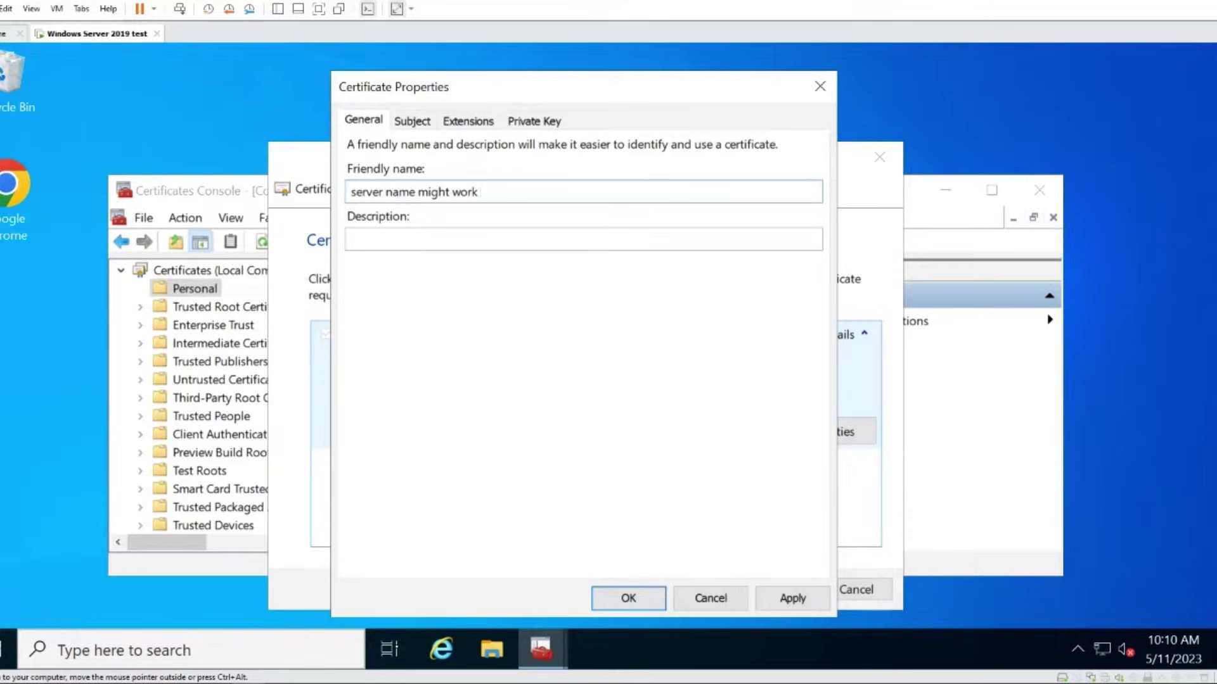
text(best here)
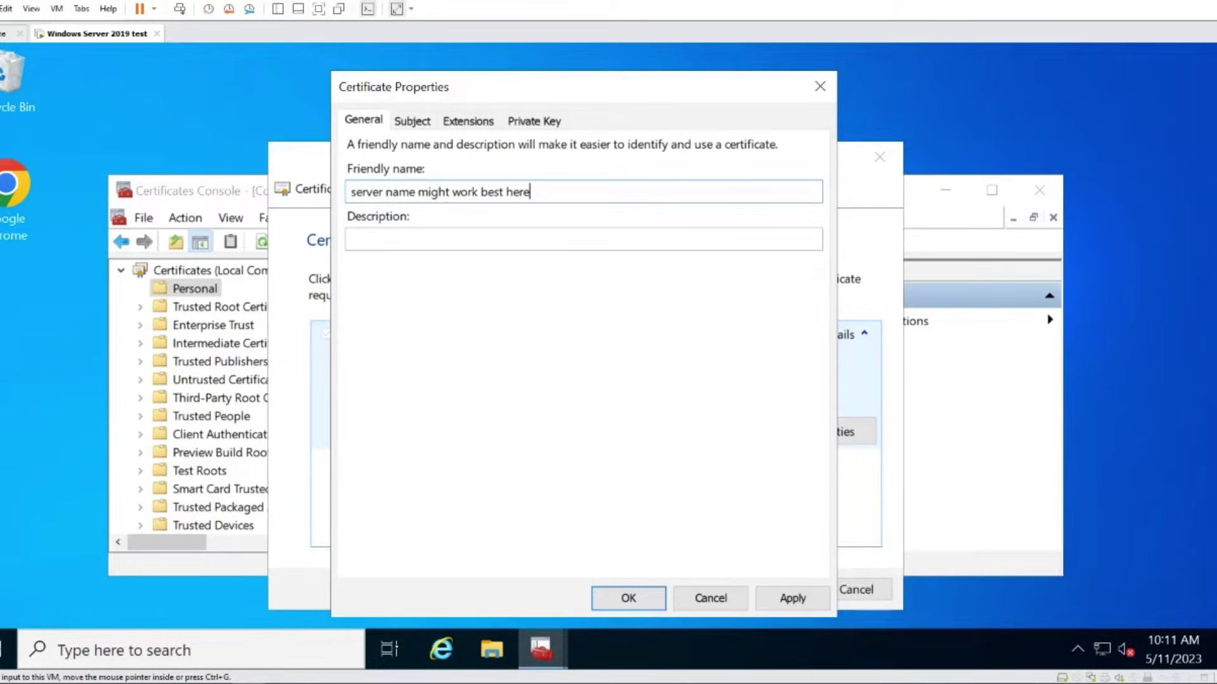
- On the Subject tab, add Common name example.com to the subject
click(423, 123)
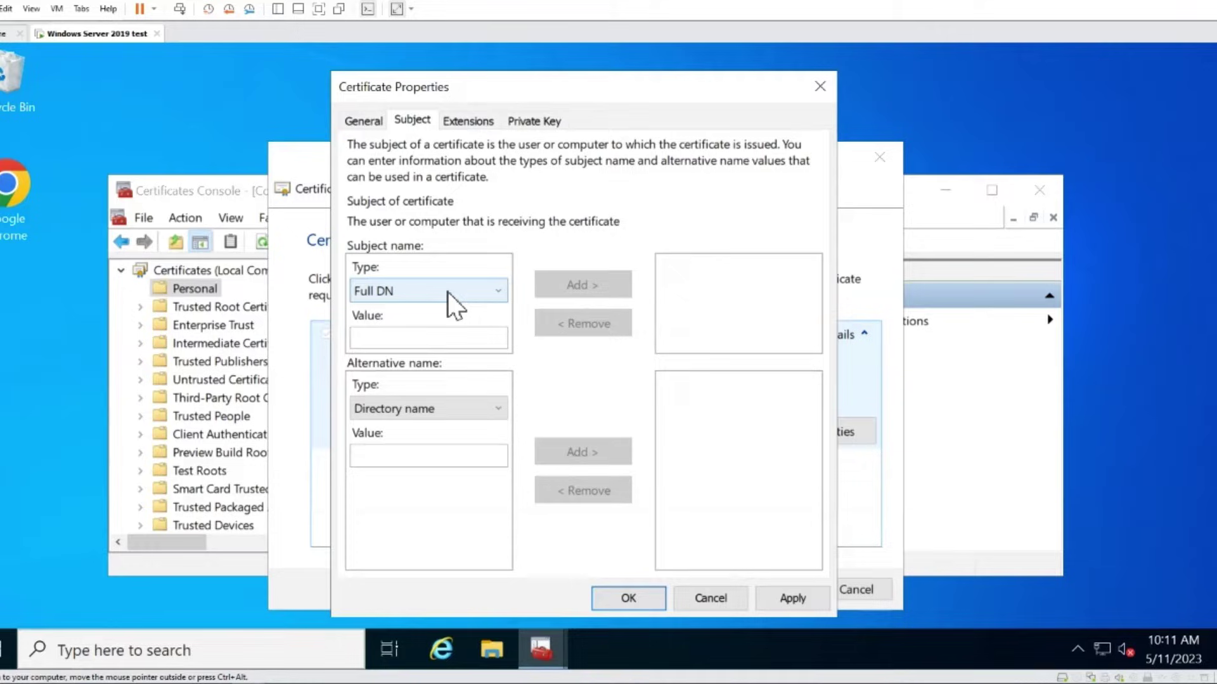
click(497, 289)
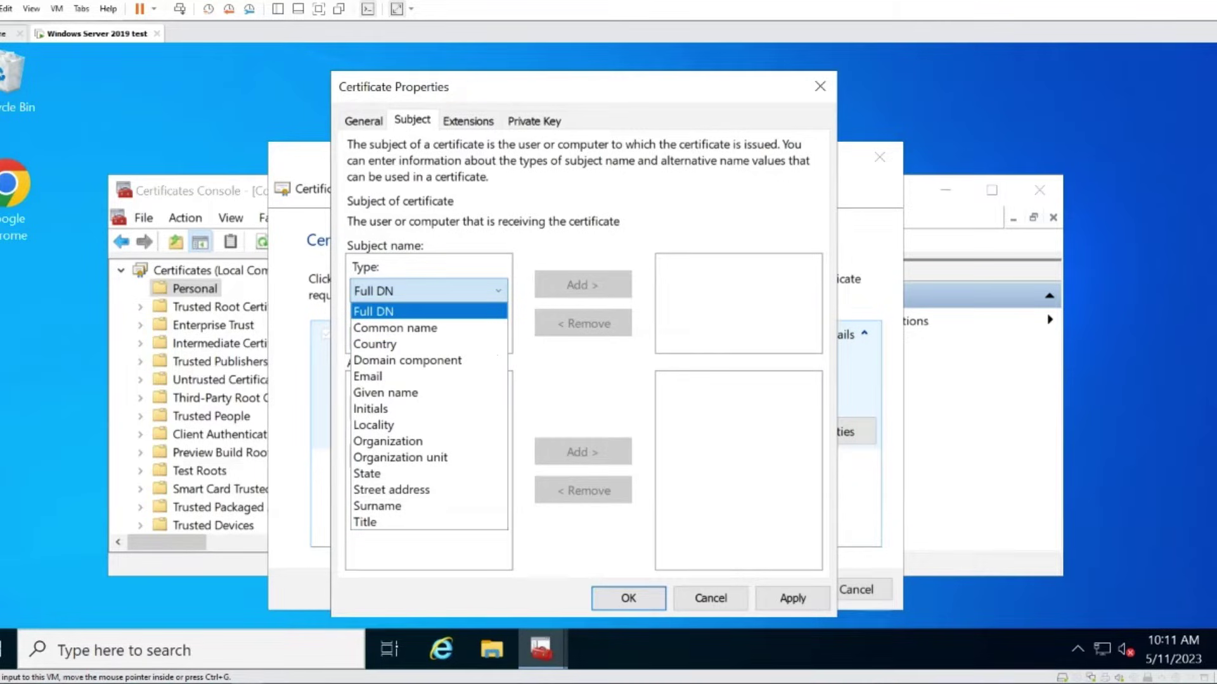
click(379, 328)
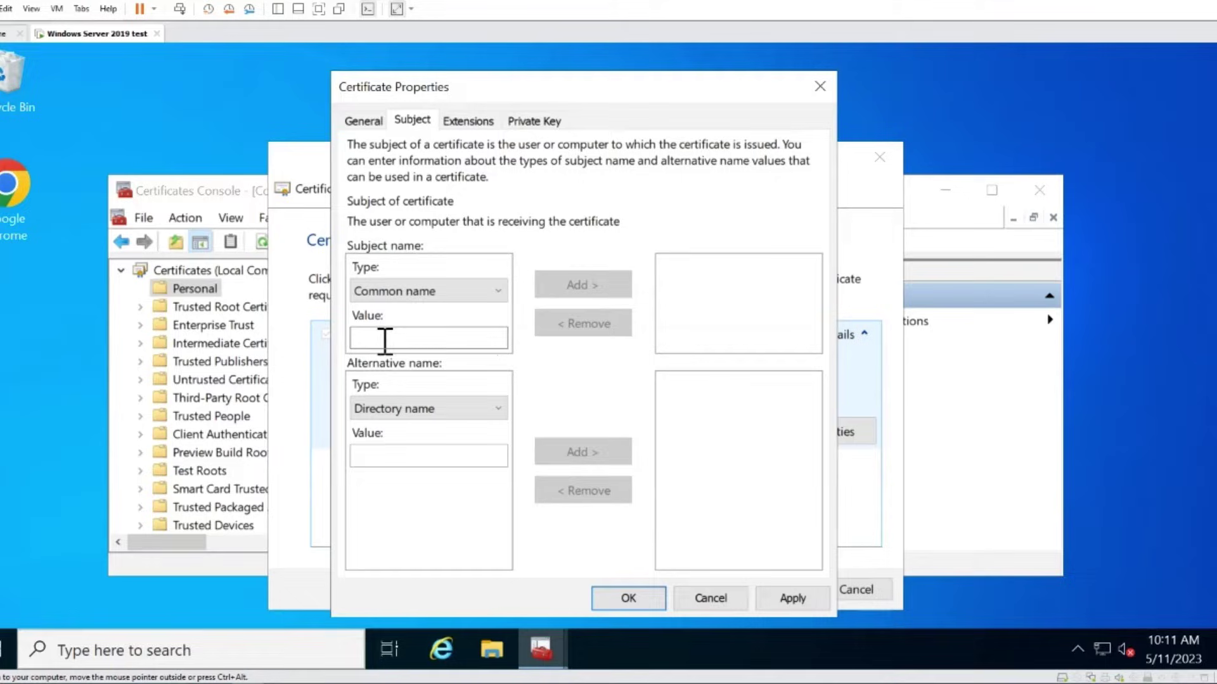
click(386, 339)
text(ex)
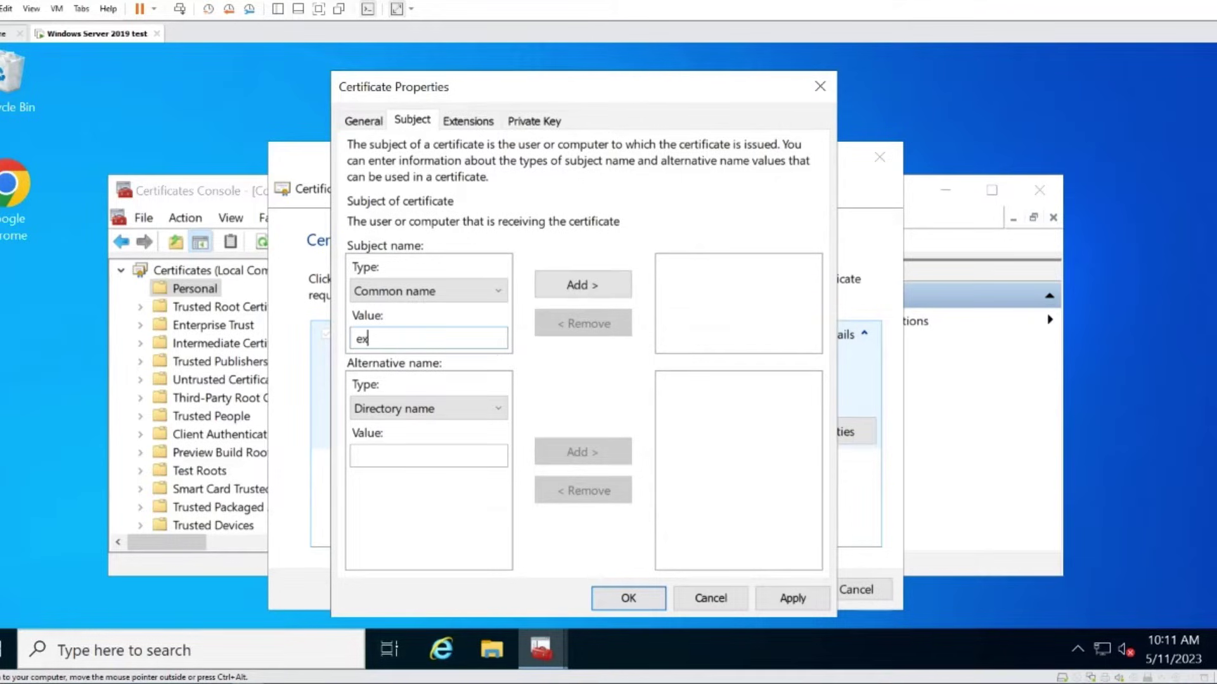
text(ample.com)
click(583, 287)
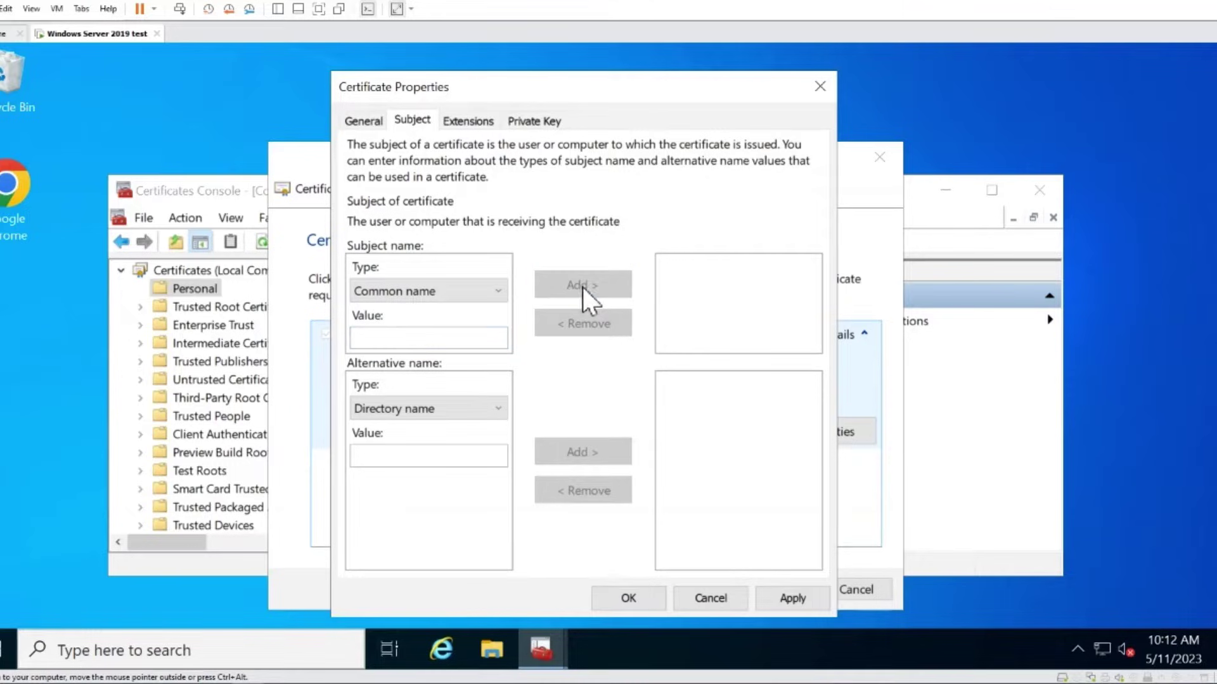
- Add Country us to the subject, then choose Locality as the next type
click(471, 292)
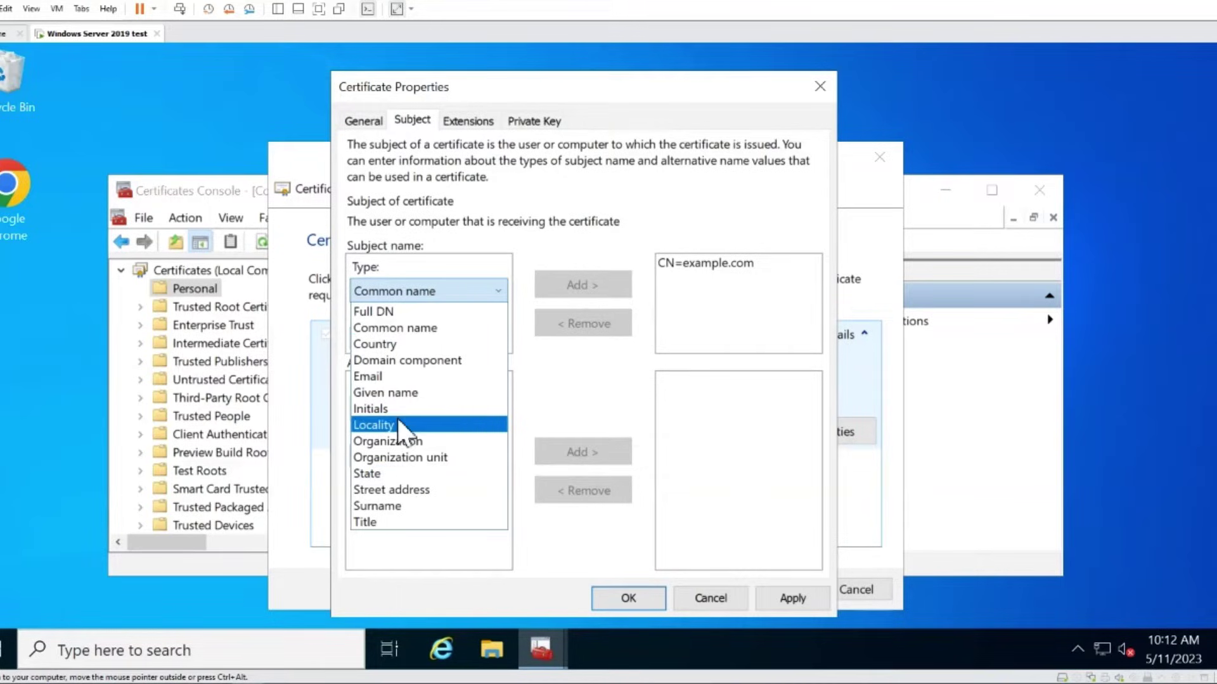
click(398, 342)
click(407, 341)
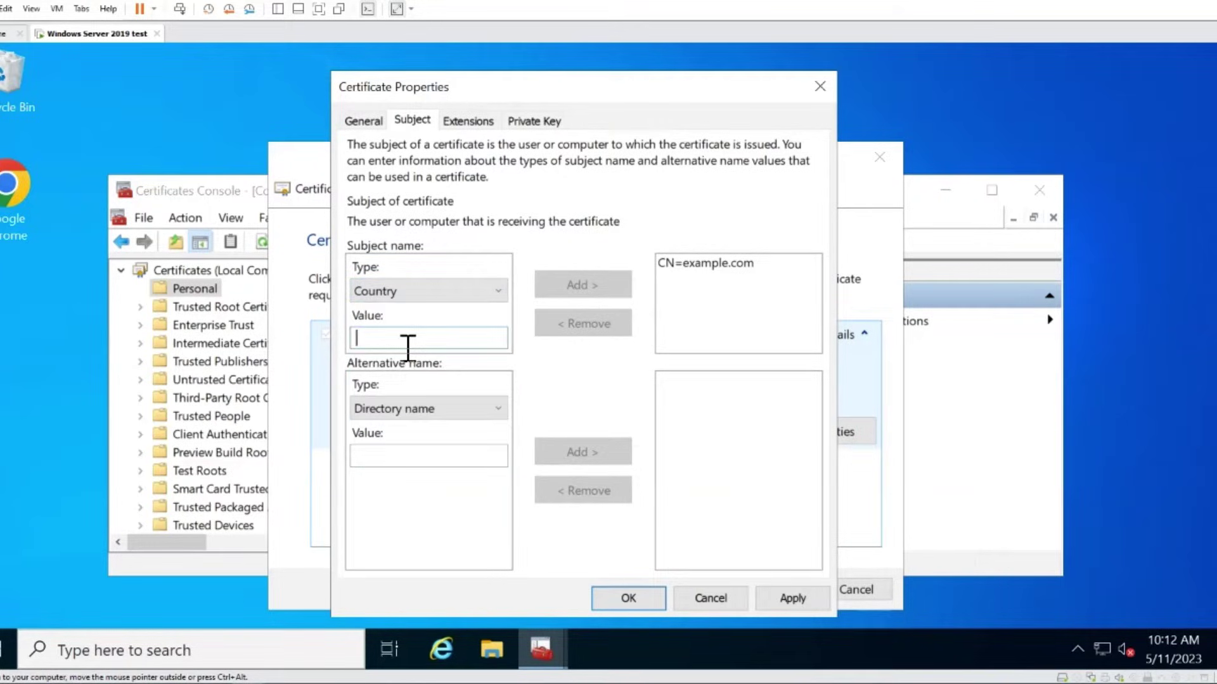
text(us)
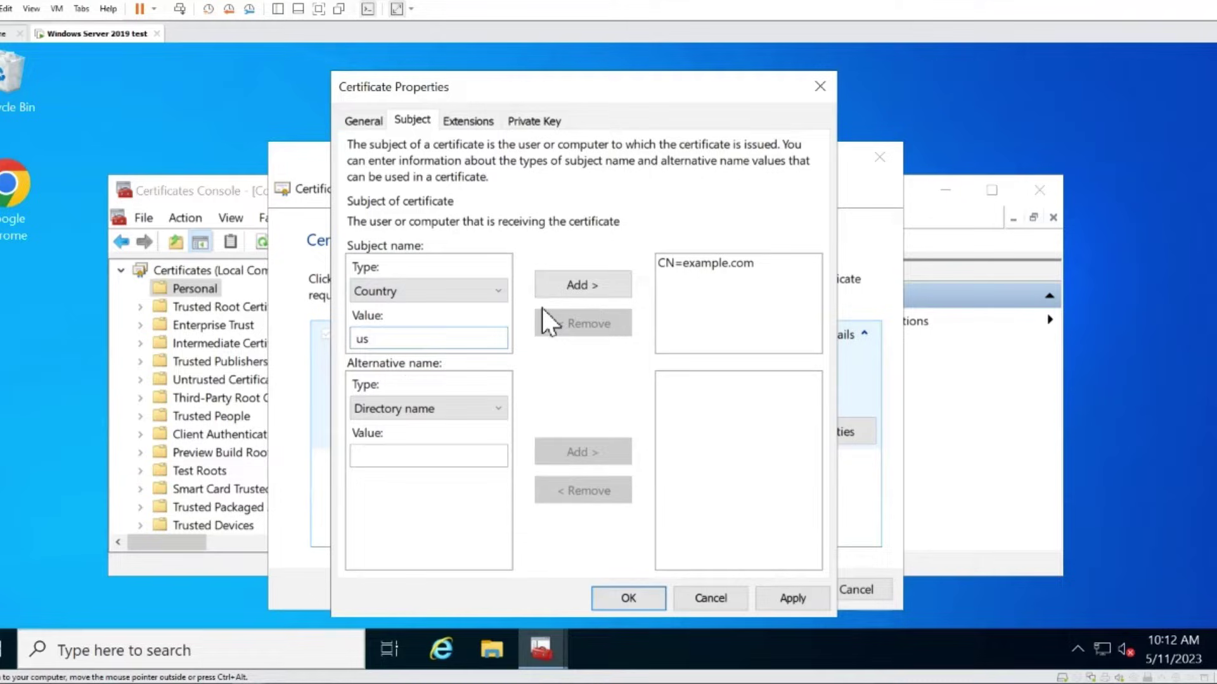
click(583, 286)
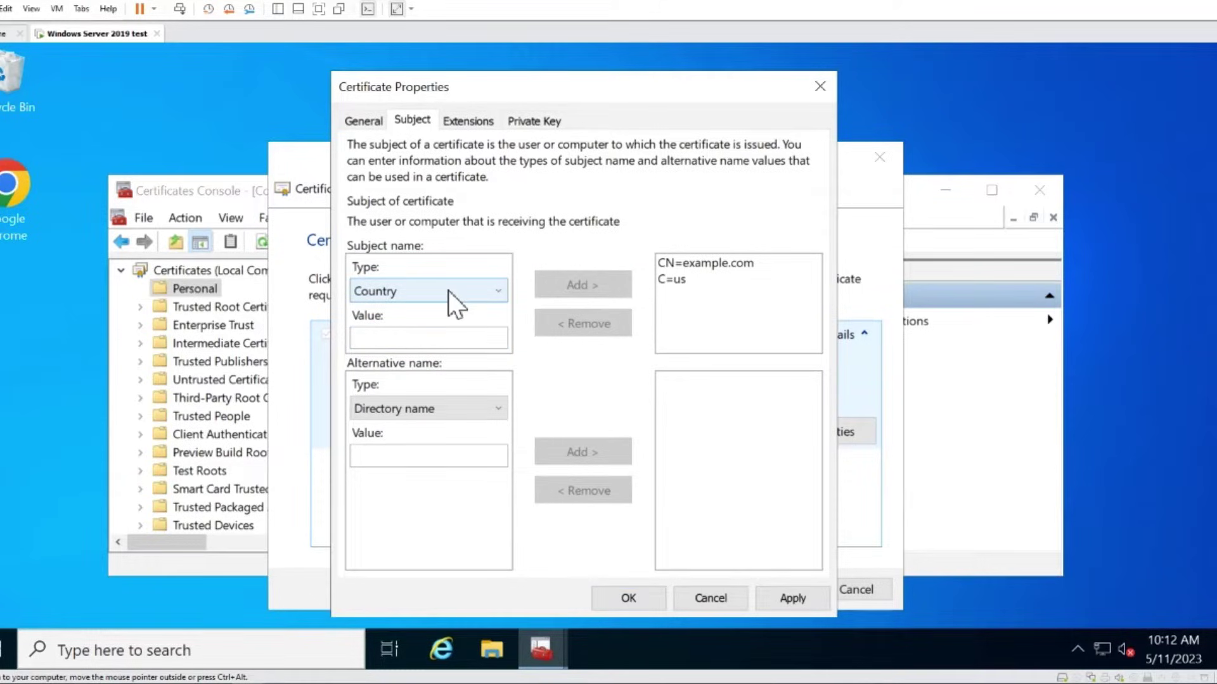
click(447, 291)
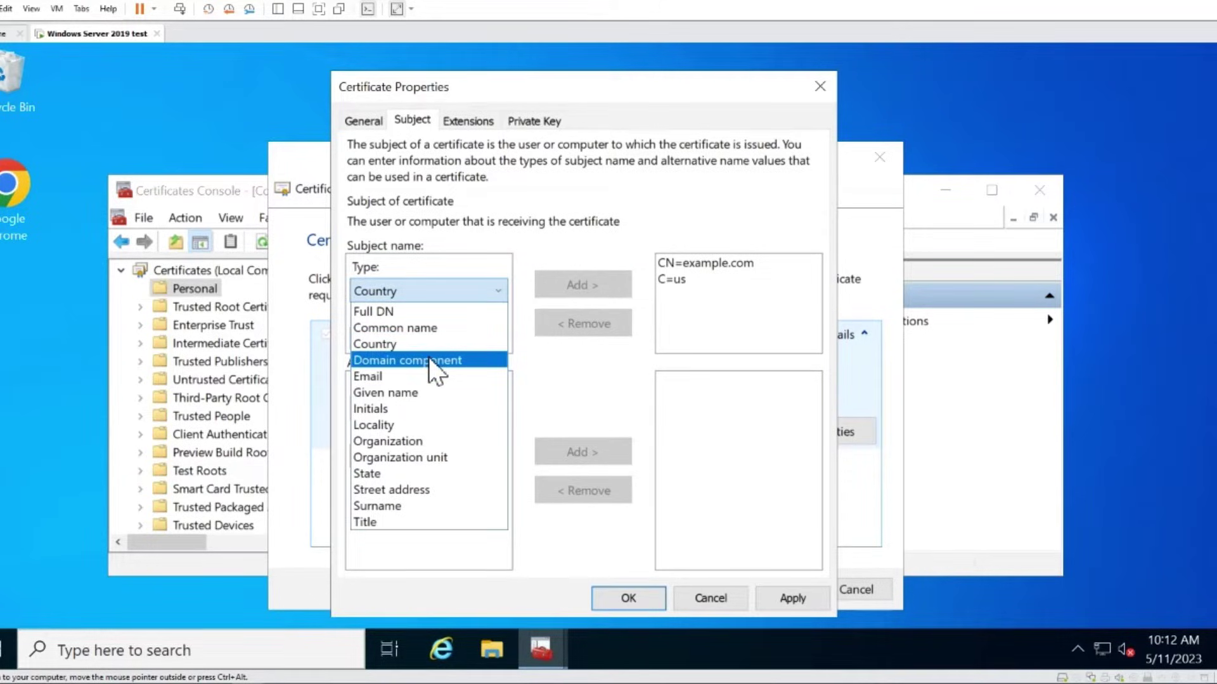
click(405, 425)
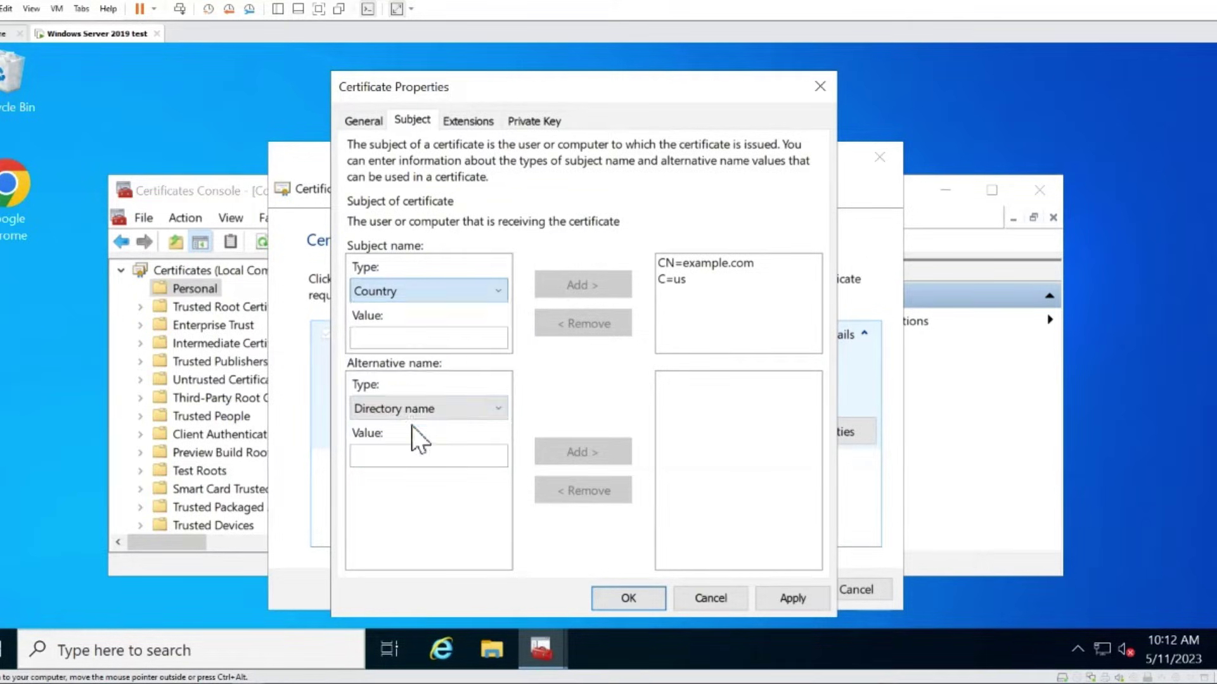
- Add locality 'los angeles' and organization 'somename' to the subject
click(422, 342)
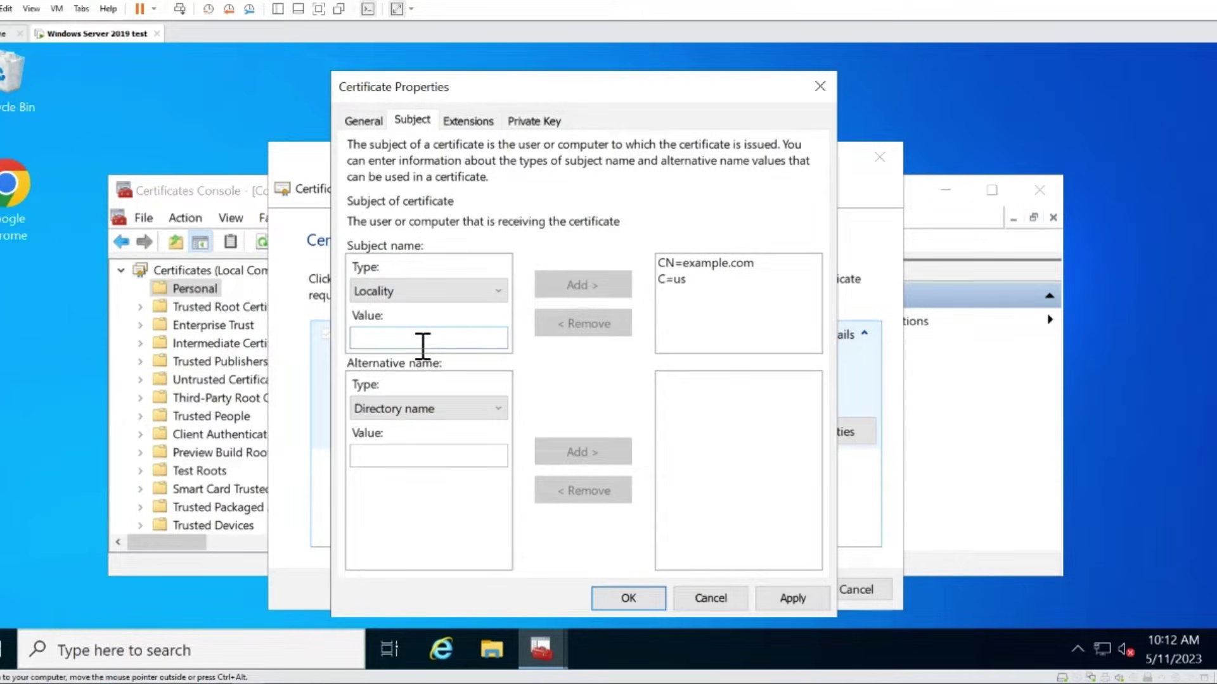
text(lo)
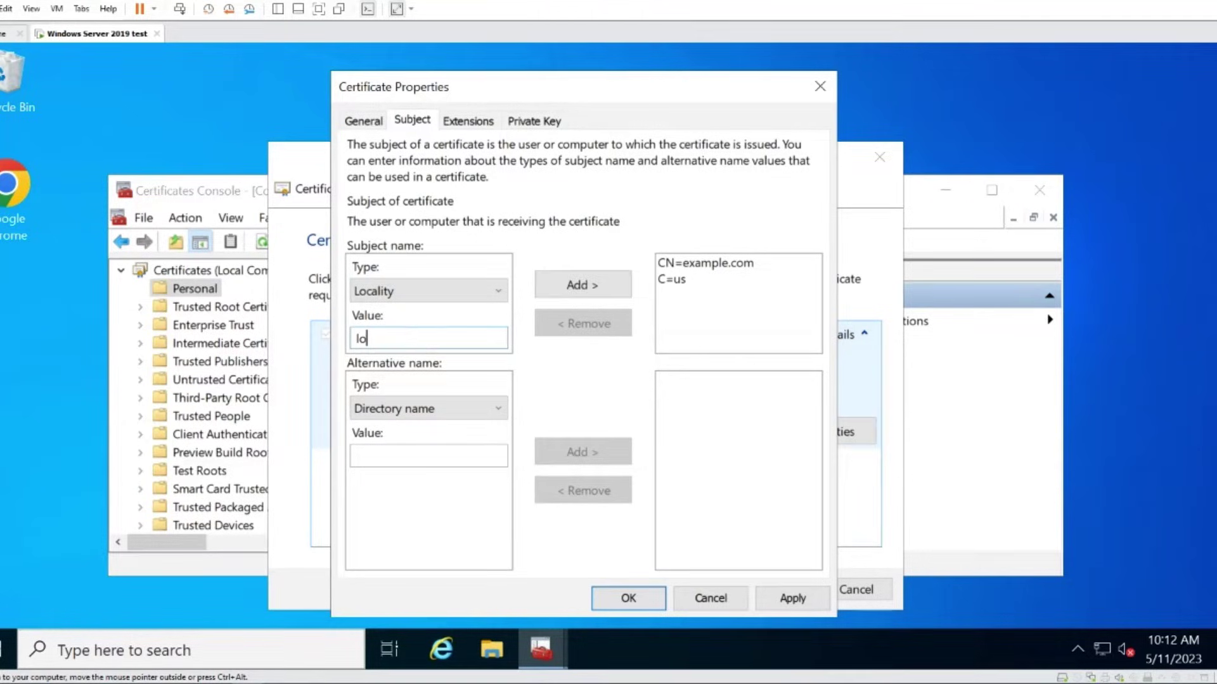
text(s angeles)
click(576, 286)
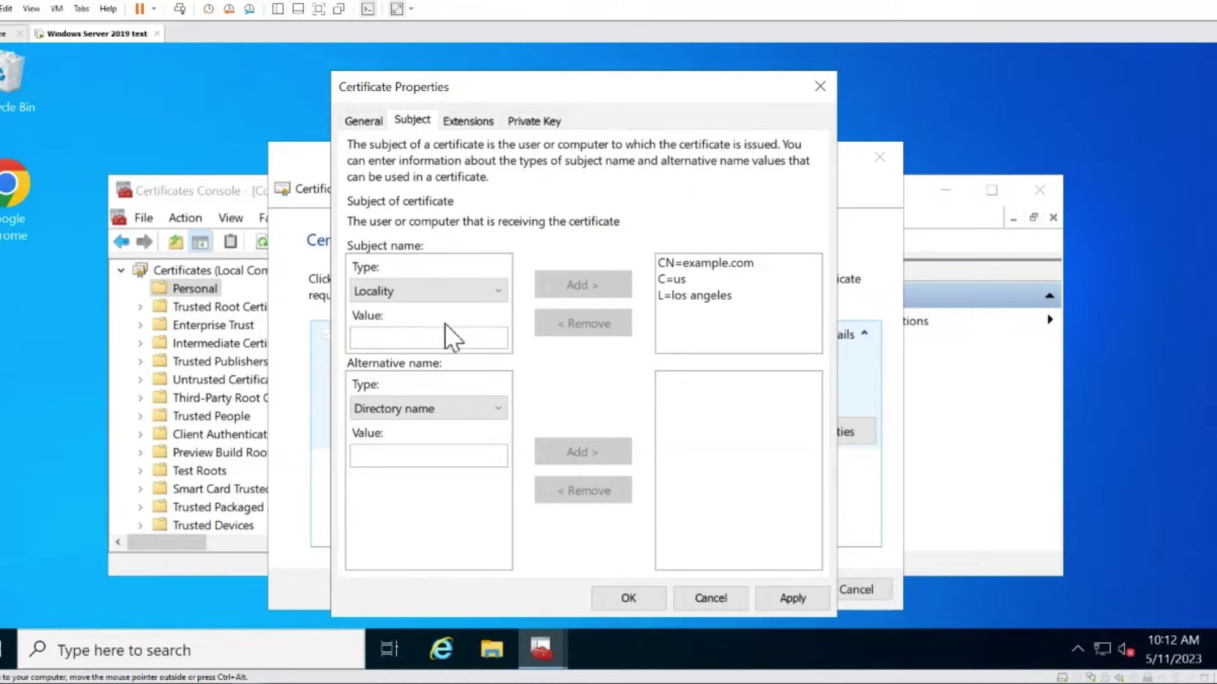
click(406, 297)
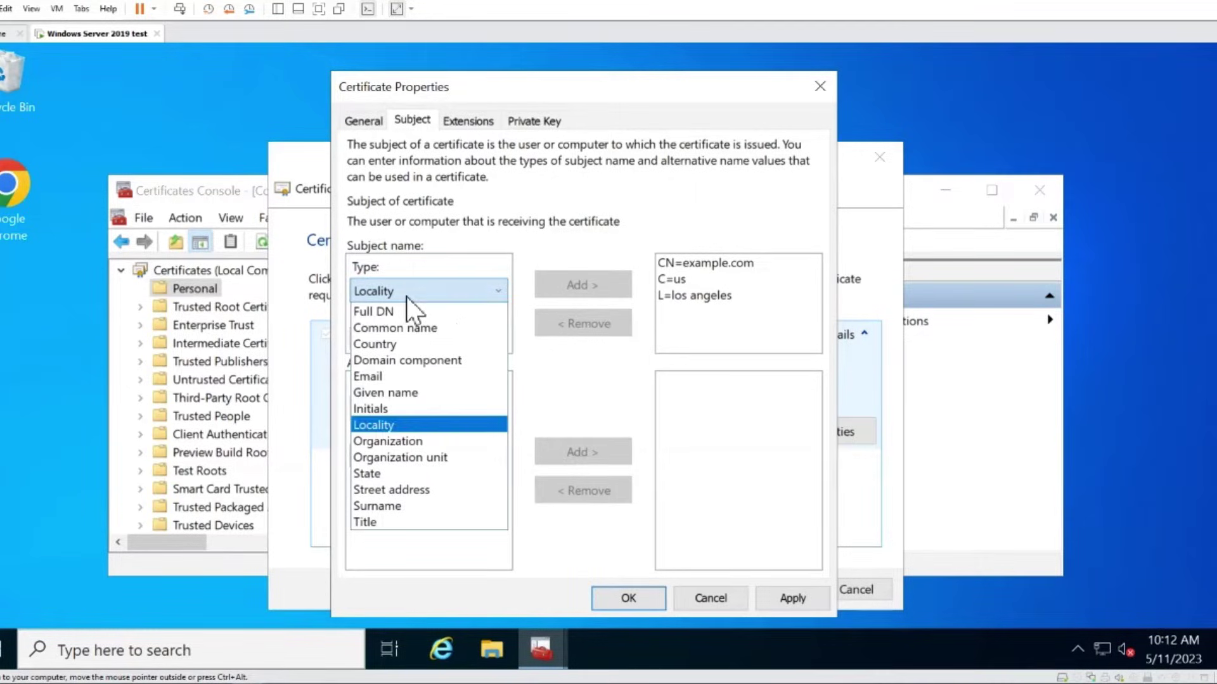
click(389, 440)
click(403, 340)
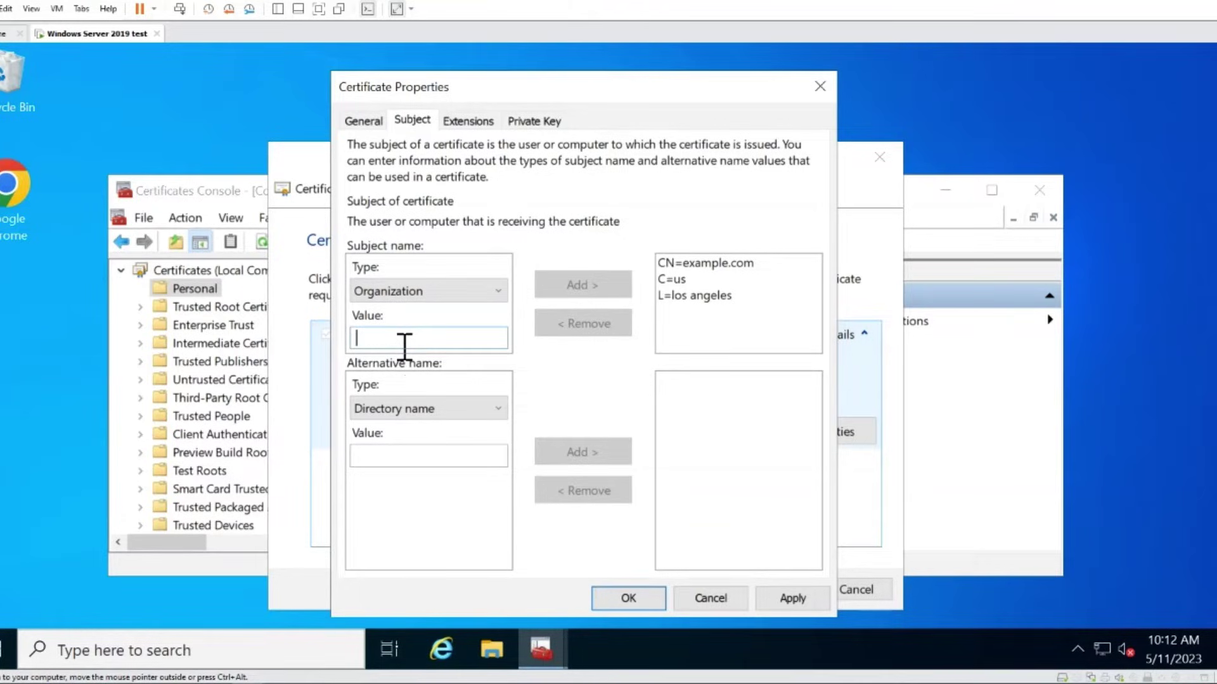
text(somename)
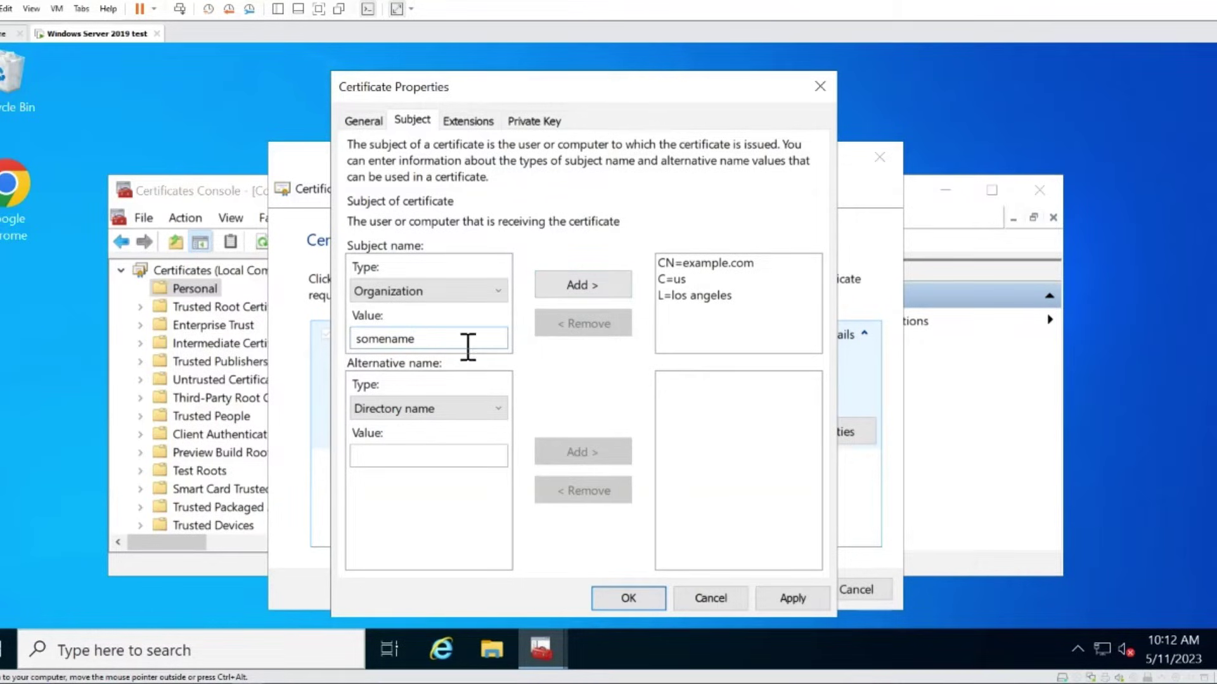
click(560, 287)
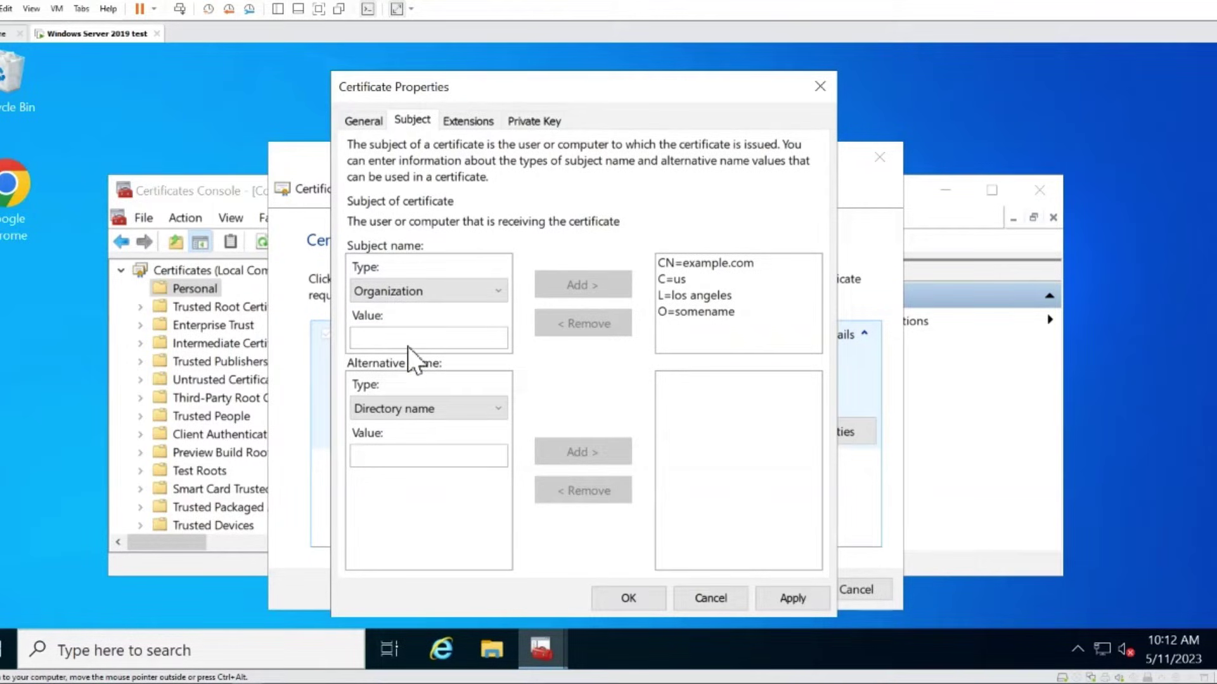
- Add state 'ca' to the subject name
click(423, 294)
click(397, 474)
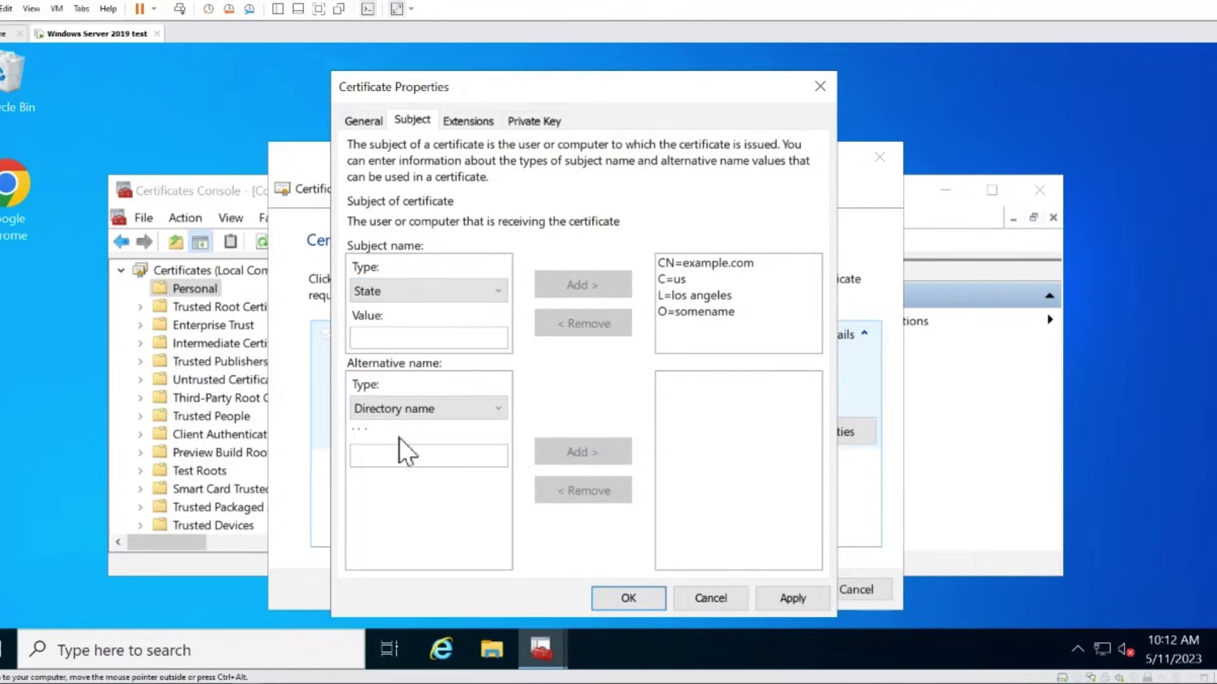
click(402, 339)
text(ca)
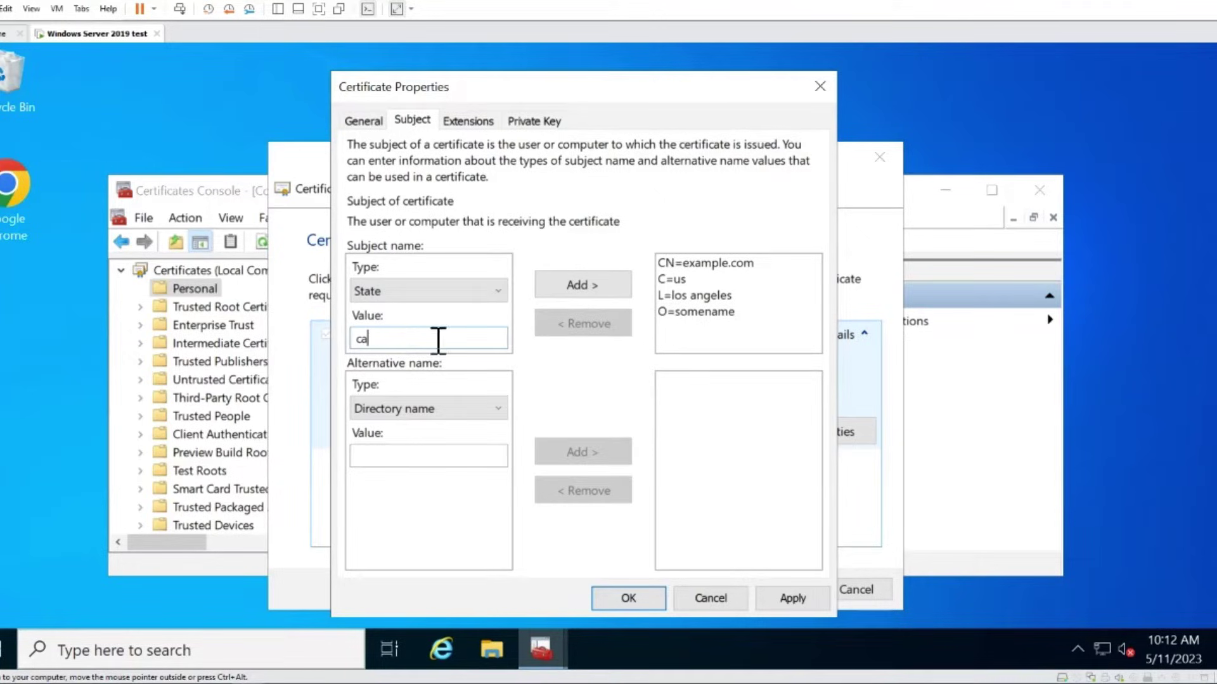
click(546, 286)
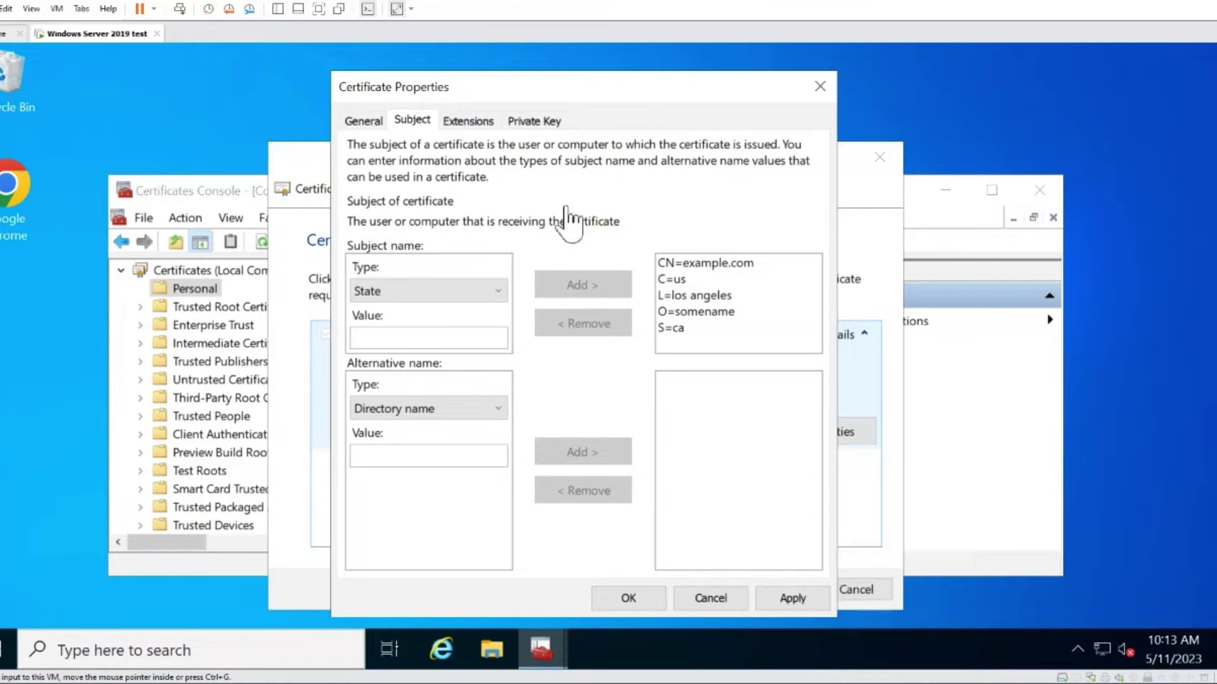
click(542, 124)
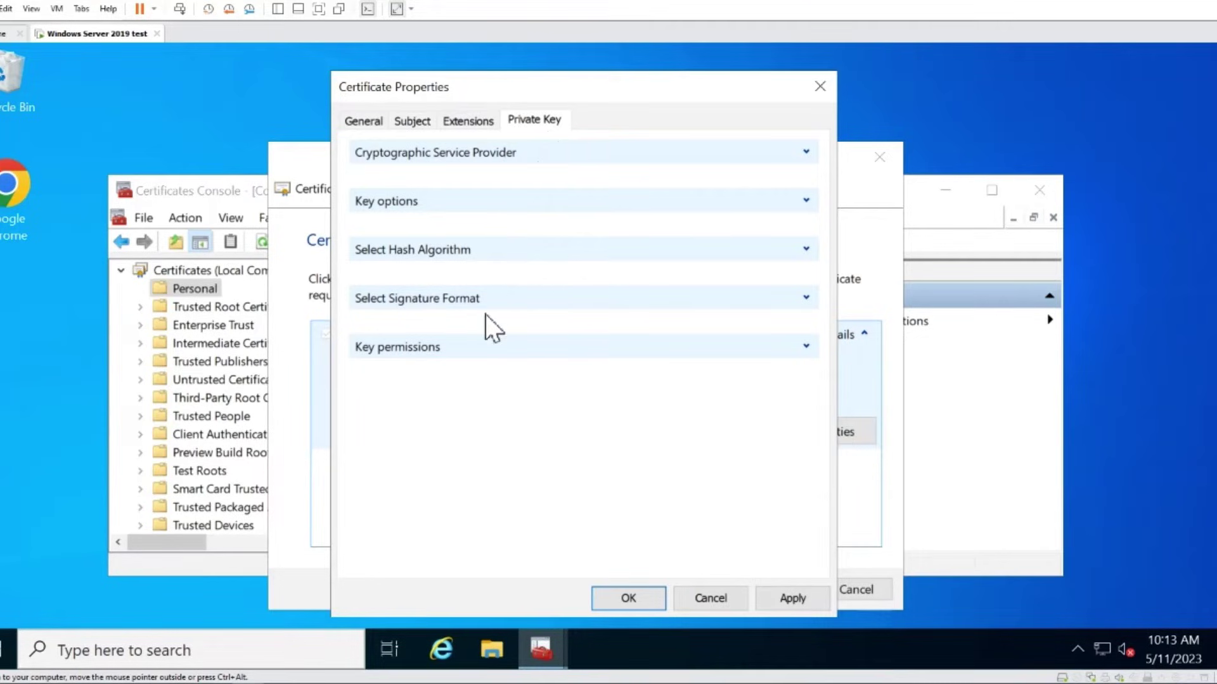
- Set the private key size to 4096 under Key options
click(806, 201)
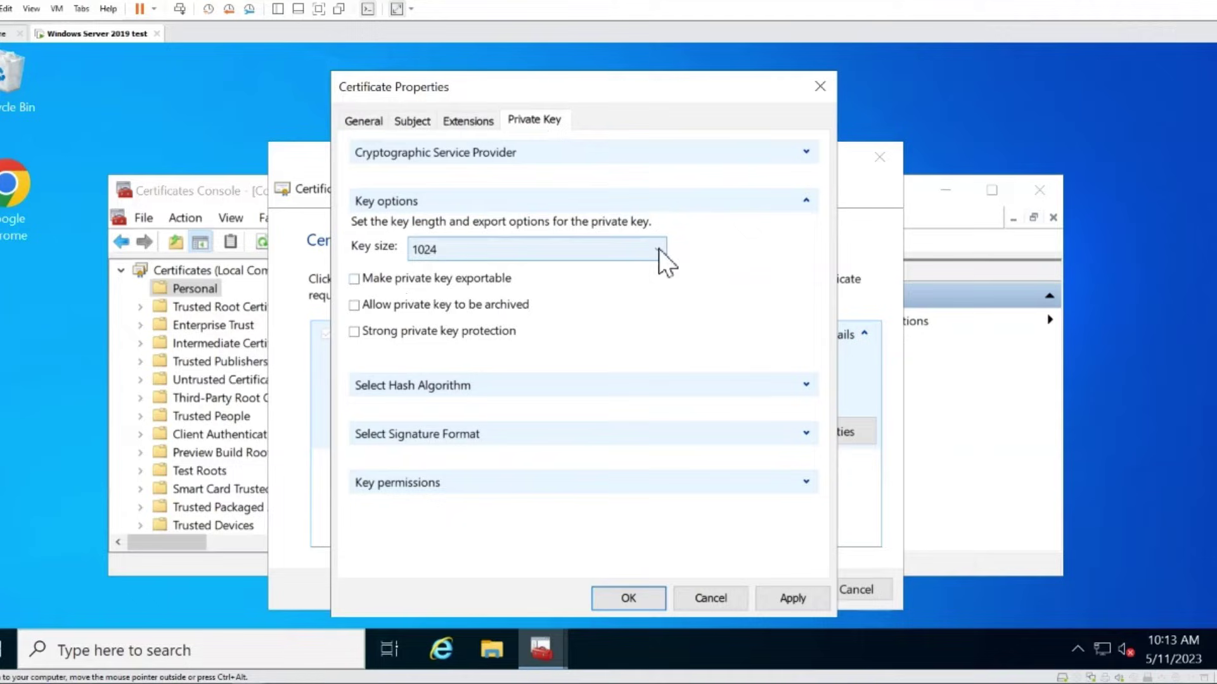
click(659, 249)
click(595, 322)
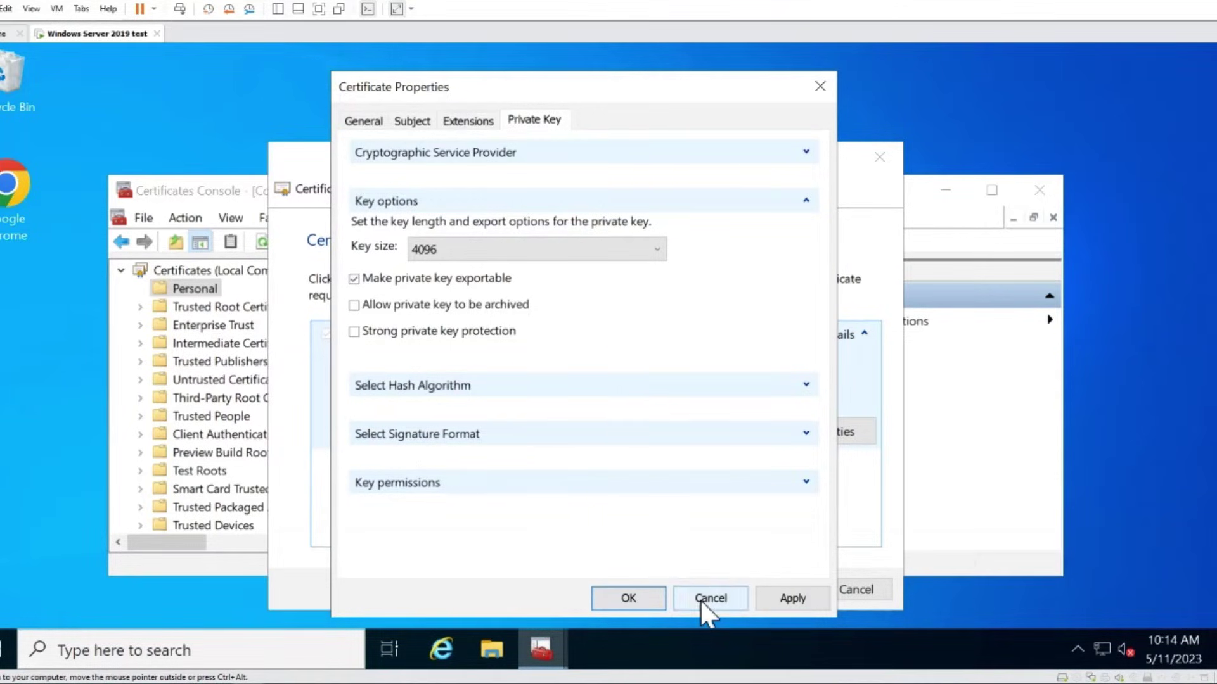
- Confirm the request properties and save the offline request as servername.csr on the Desktop in Base 64
click(658, 605)
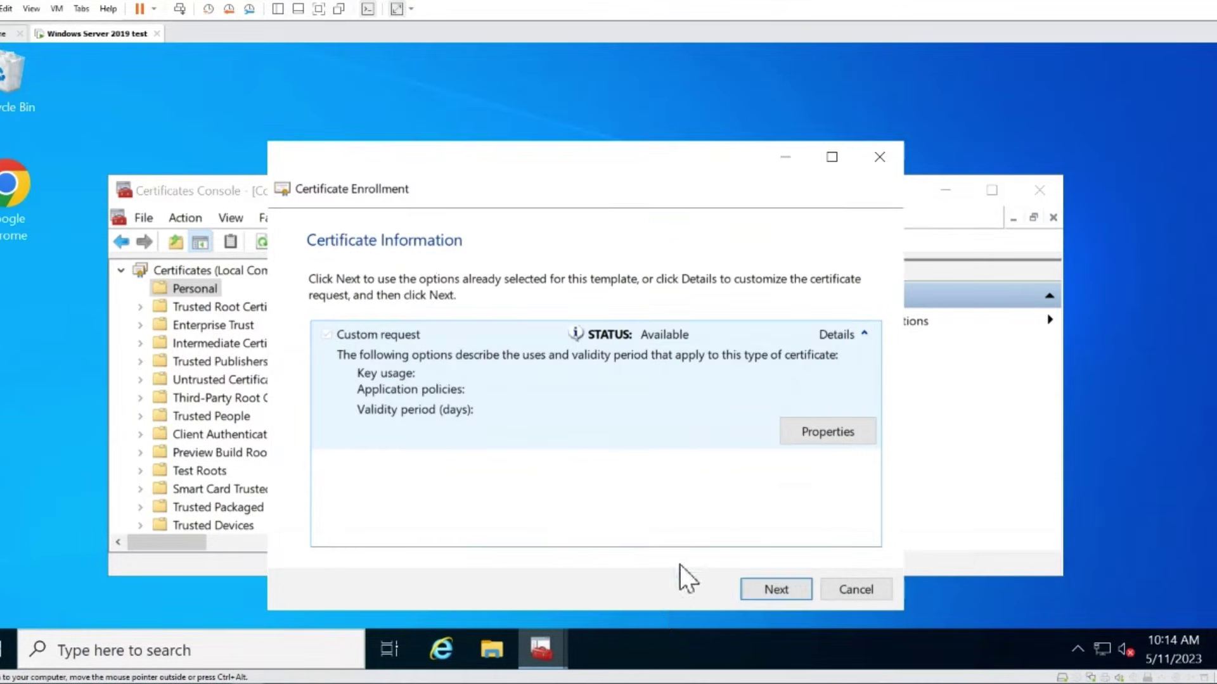
click(775, 587)
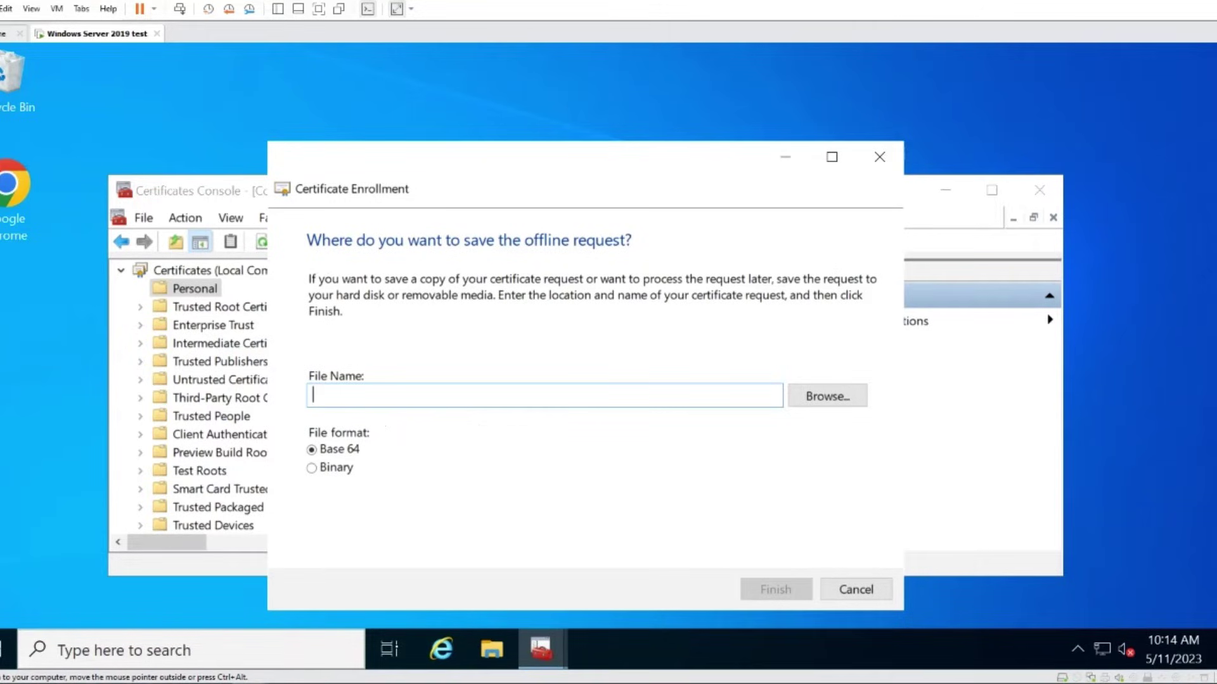
key(Tab)
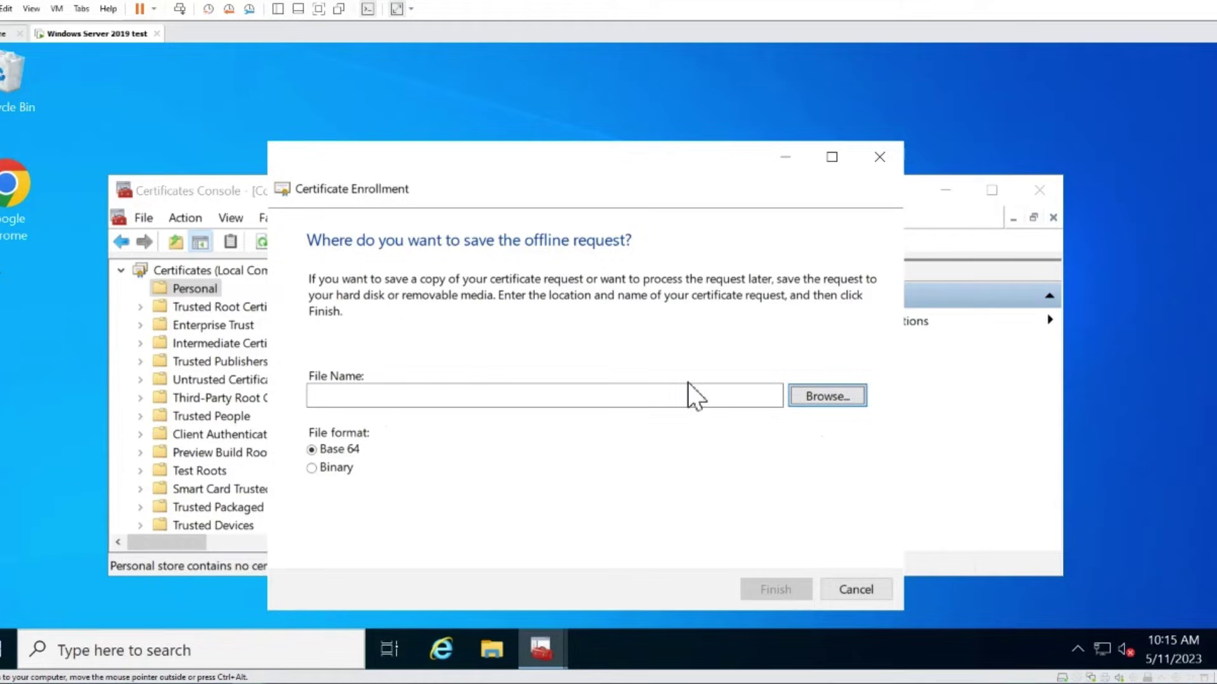
click(789, 398)
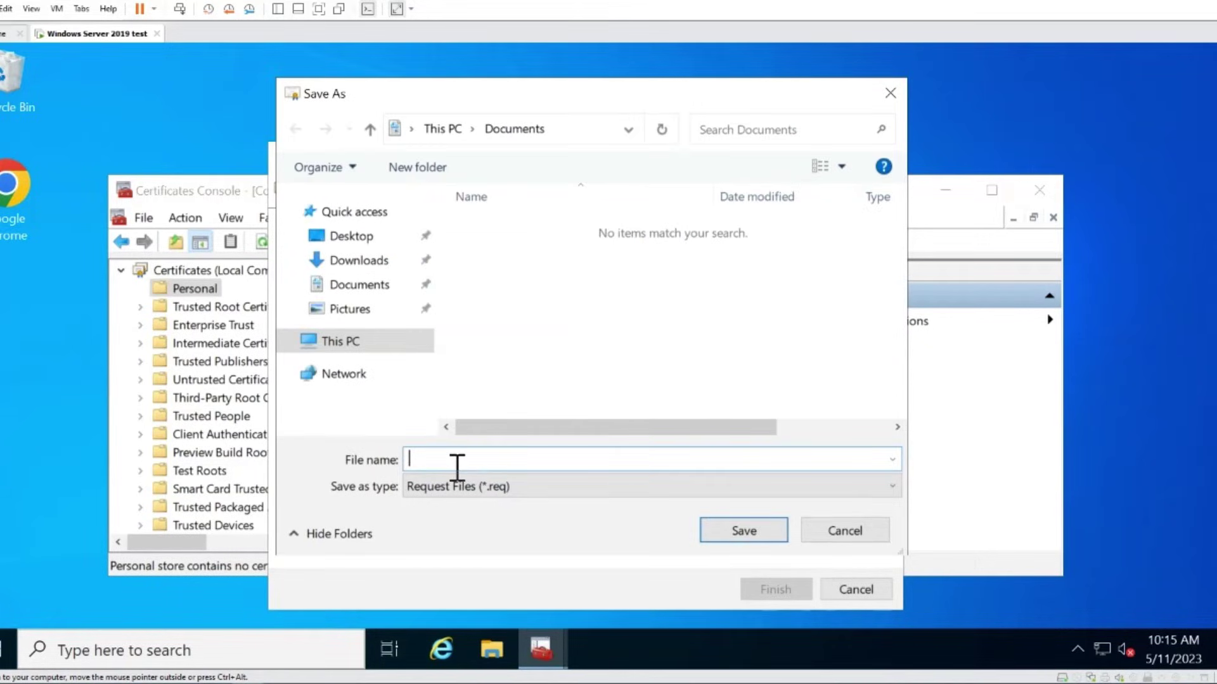
click(351, 237)
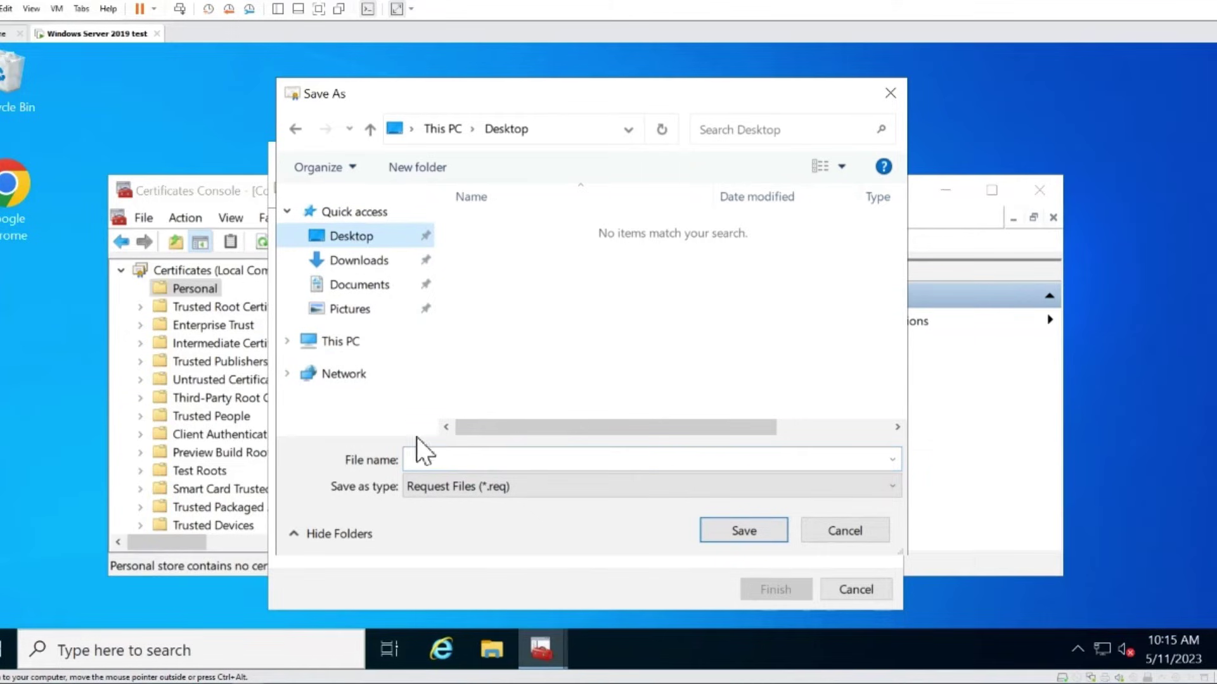
click(435, 461)
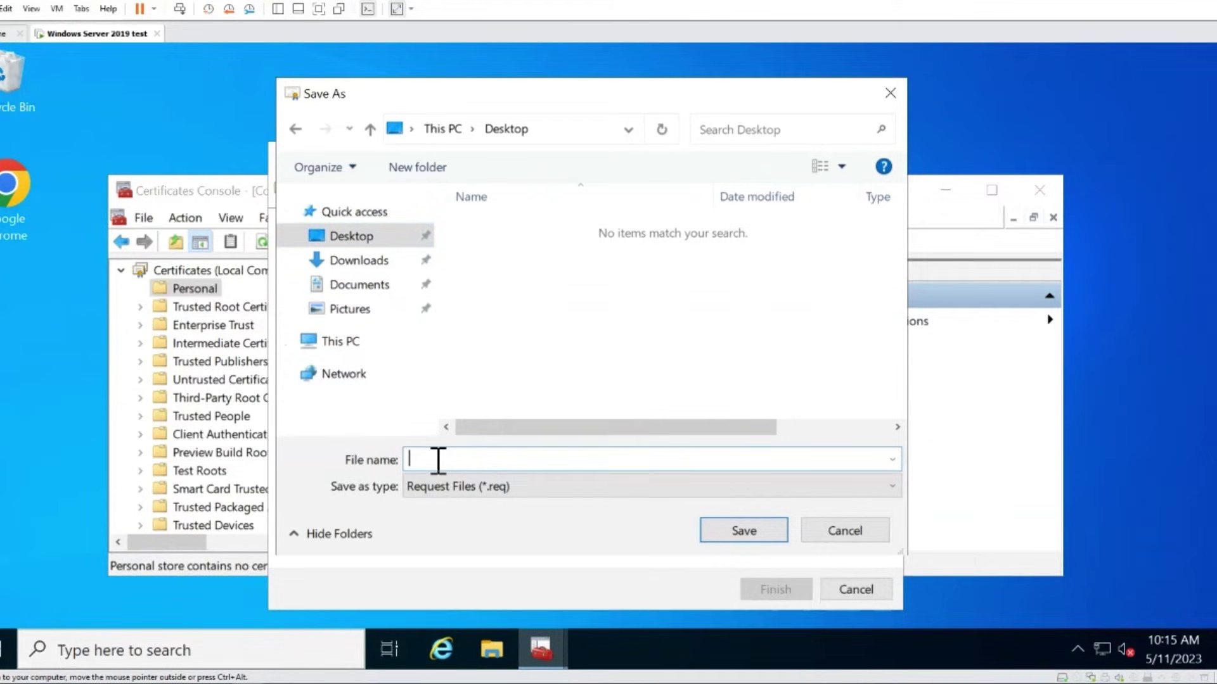
text(servername.csr)
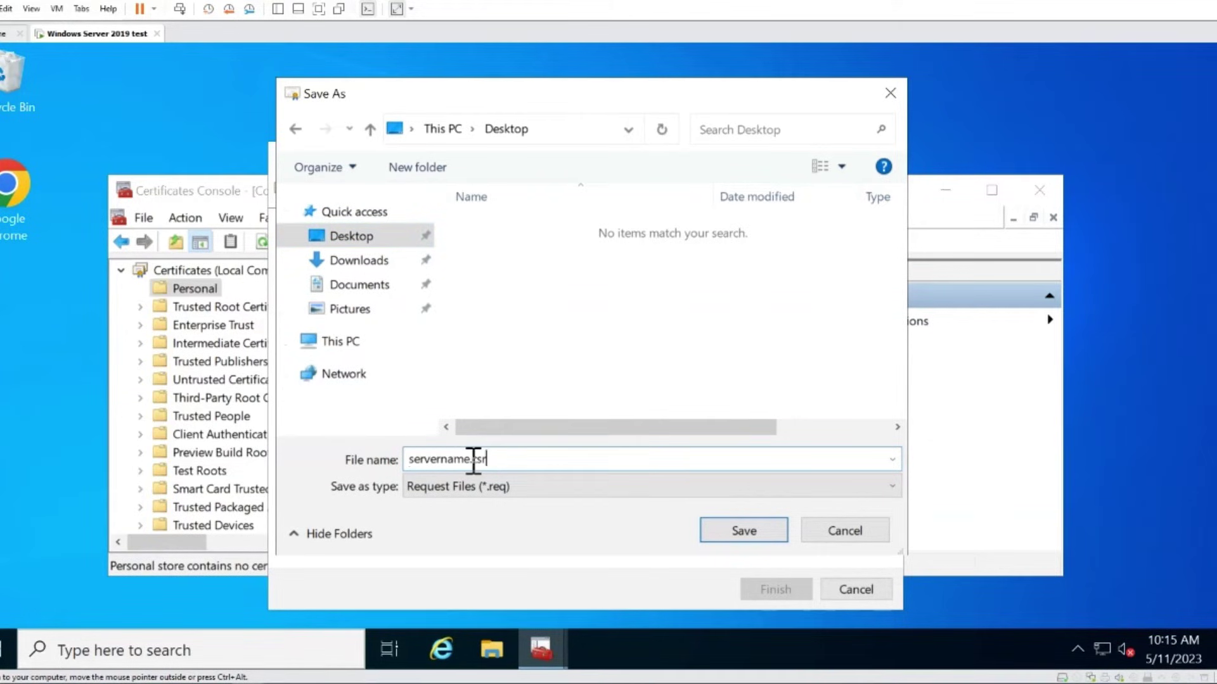
click(728, 531)
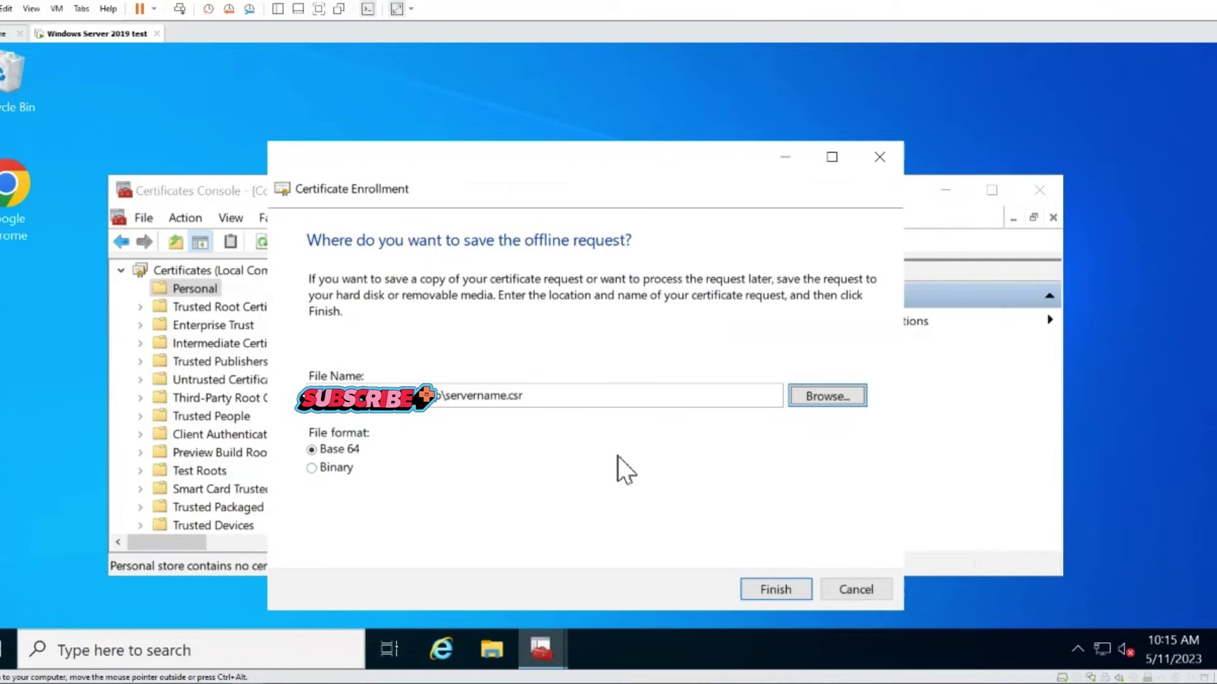
click(402, 406)
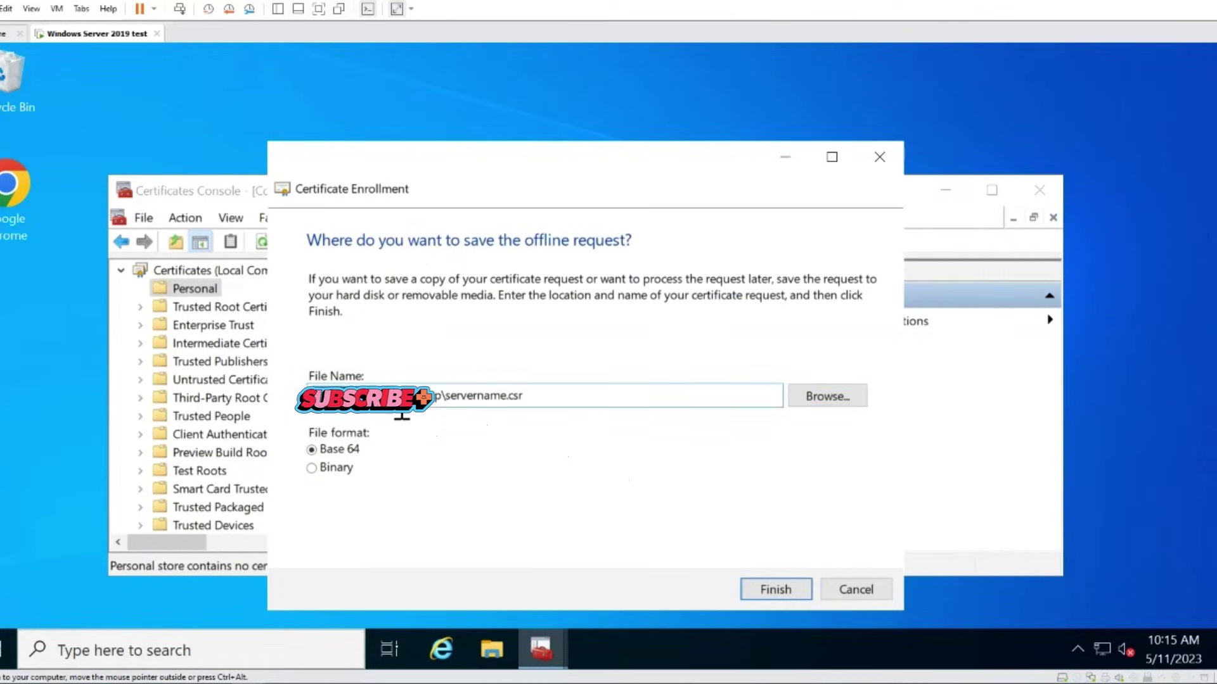
click(773, 588)
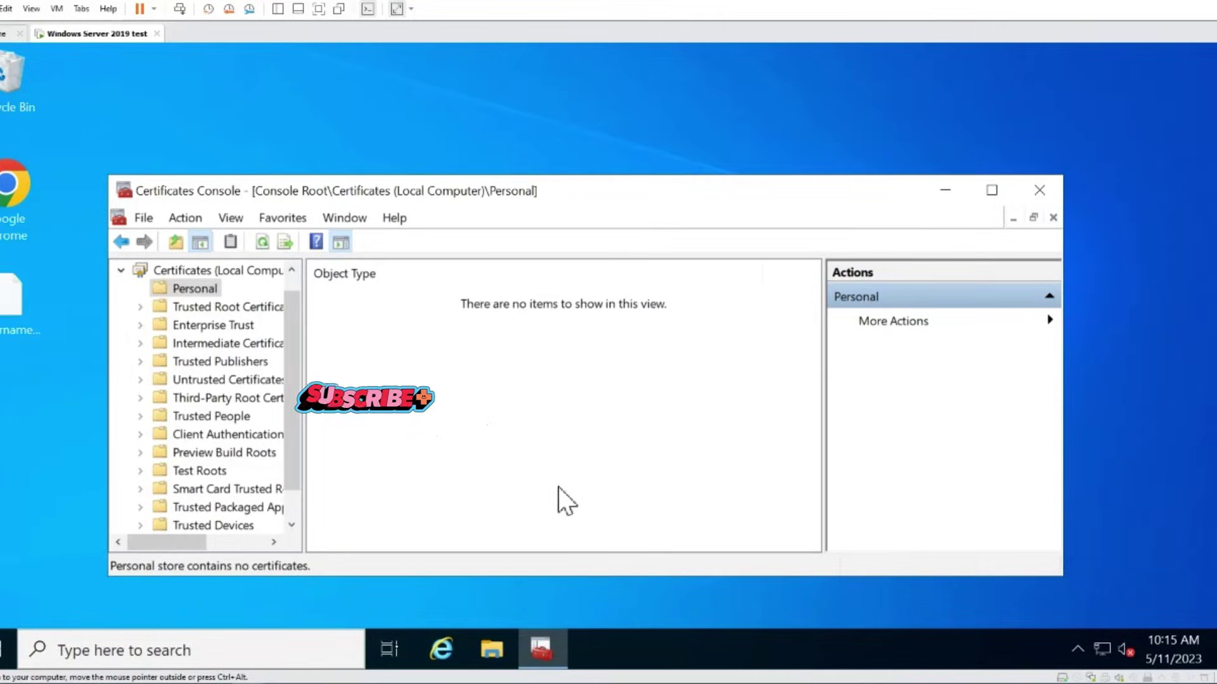
- Open servername.csr from the desktop in Notepad, with 'Always use this app' left unchecked
key(super+d)
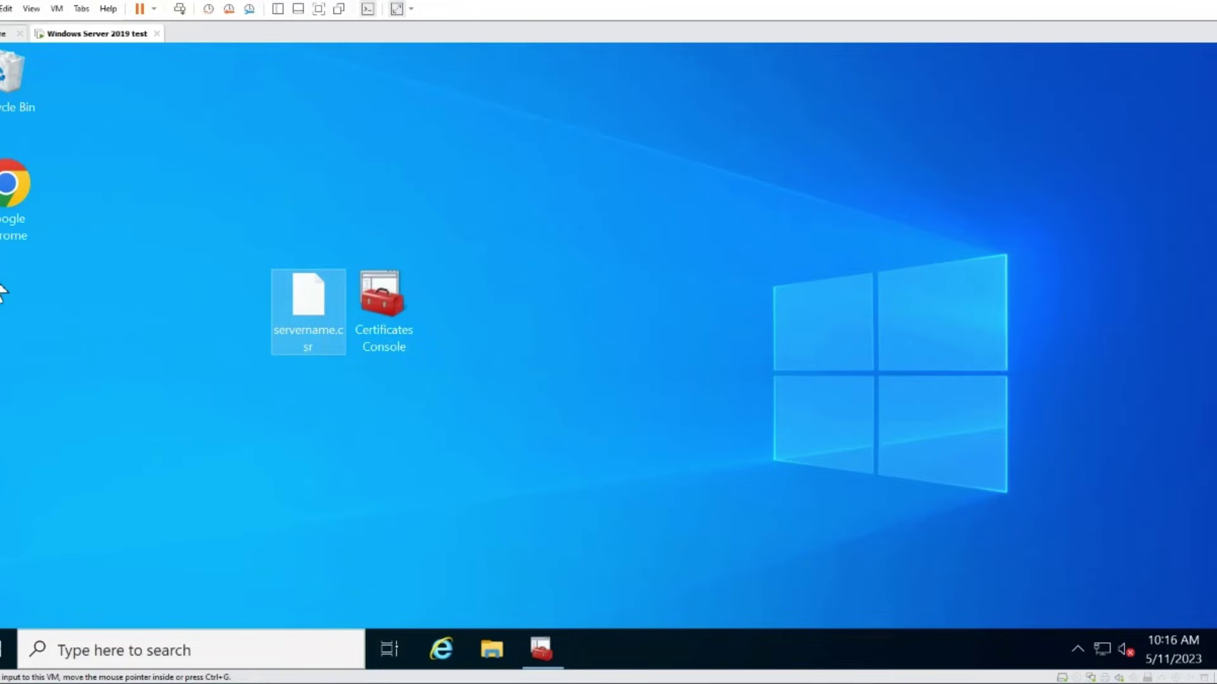
right_click(318, 290)
click(359, 305)
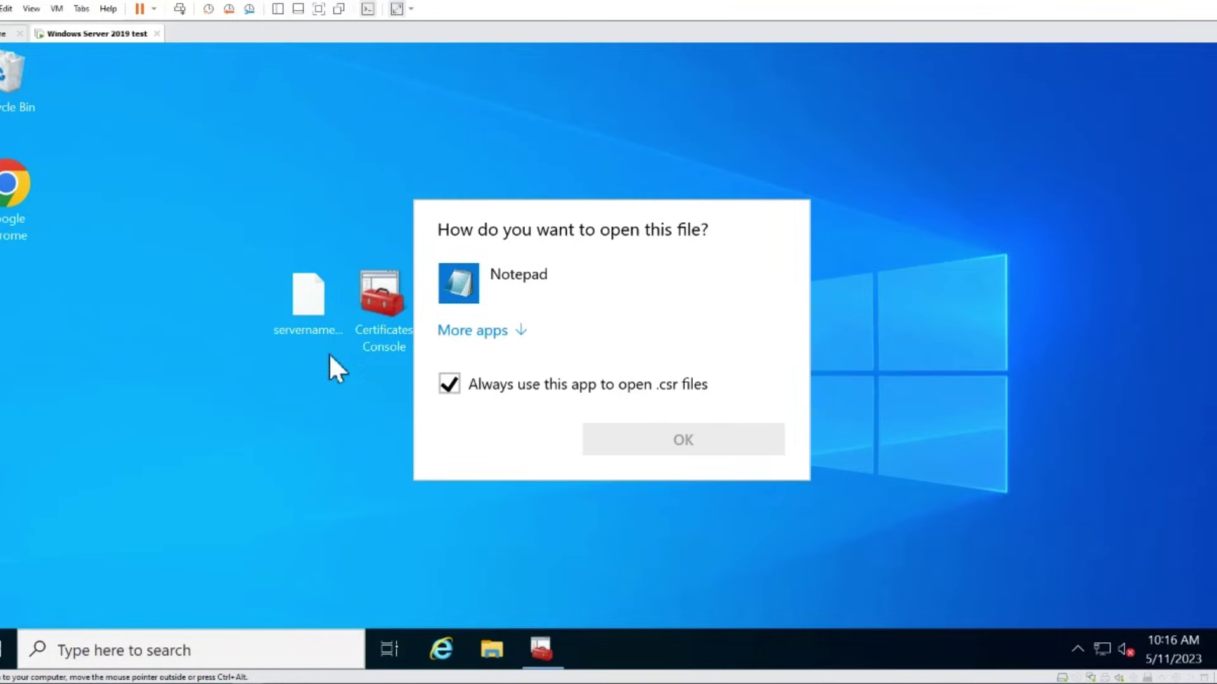
click(451, 385)
click(501, 298)
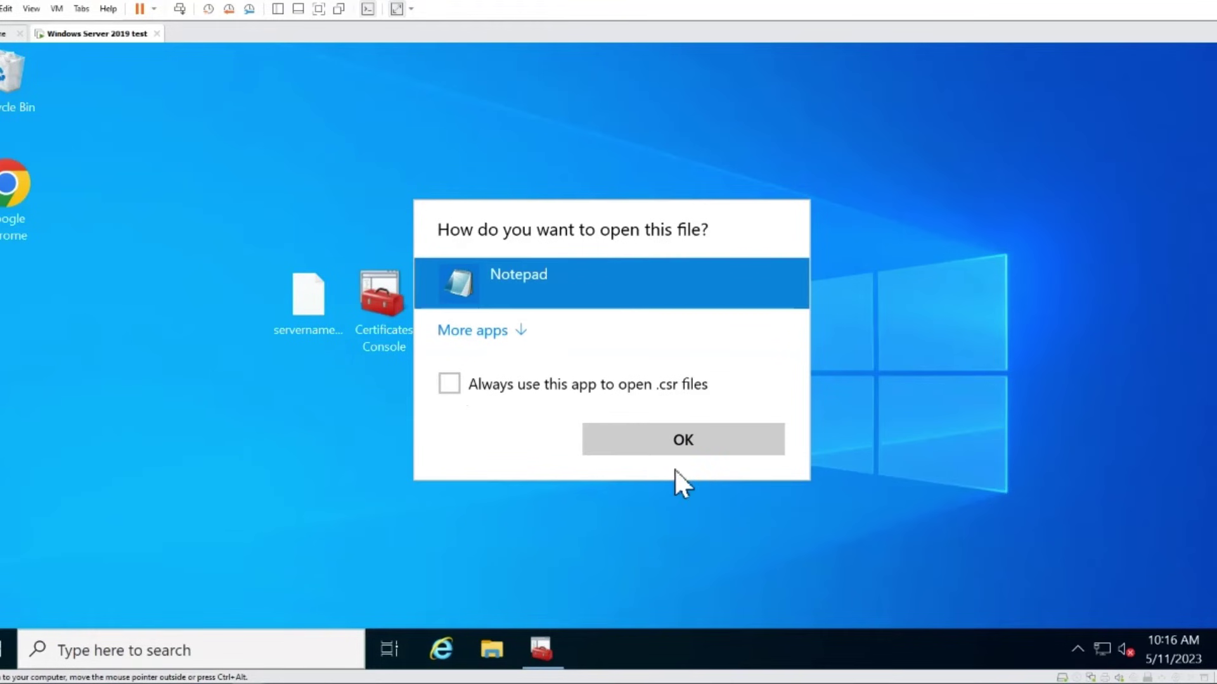
click(679, 446)
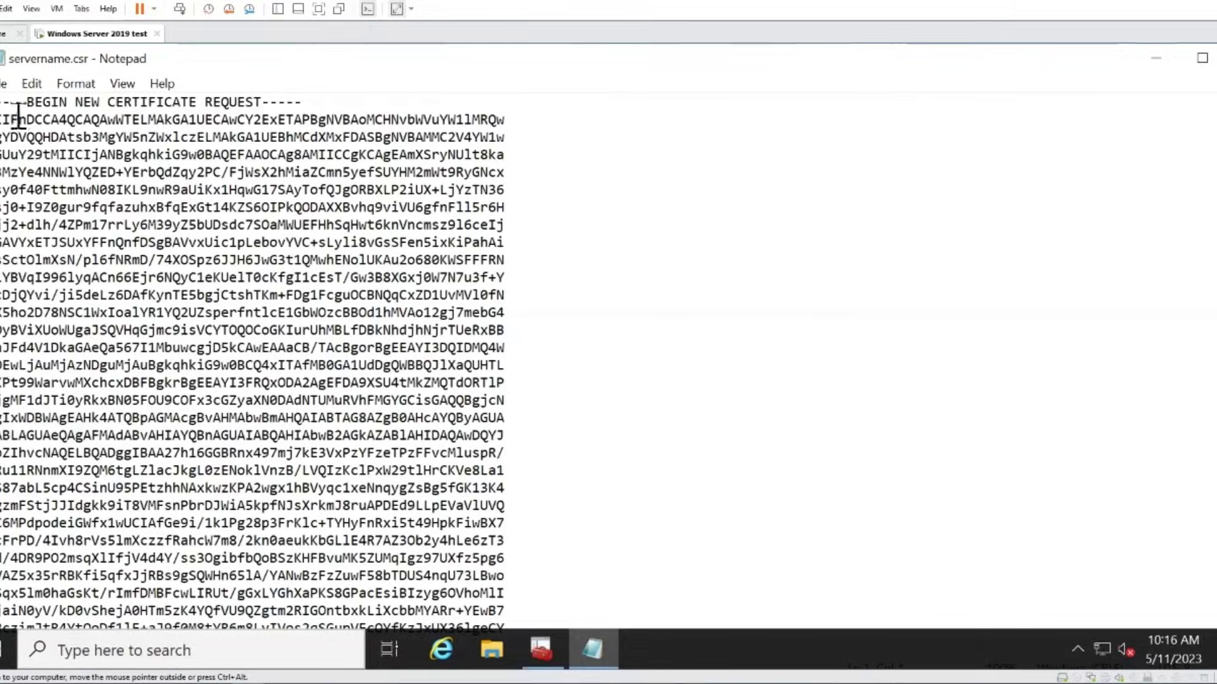
- Select the full CSR text from BEGIN through END CERTIFICATE REQUEST in Notepad
drag(2, 103, 340, 629)
scroll(293, 298, down, 1)
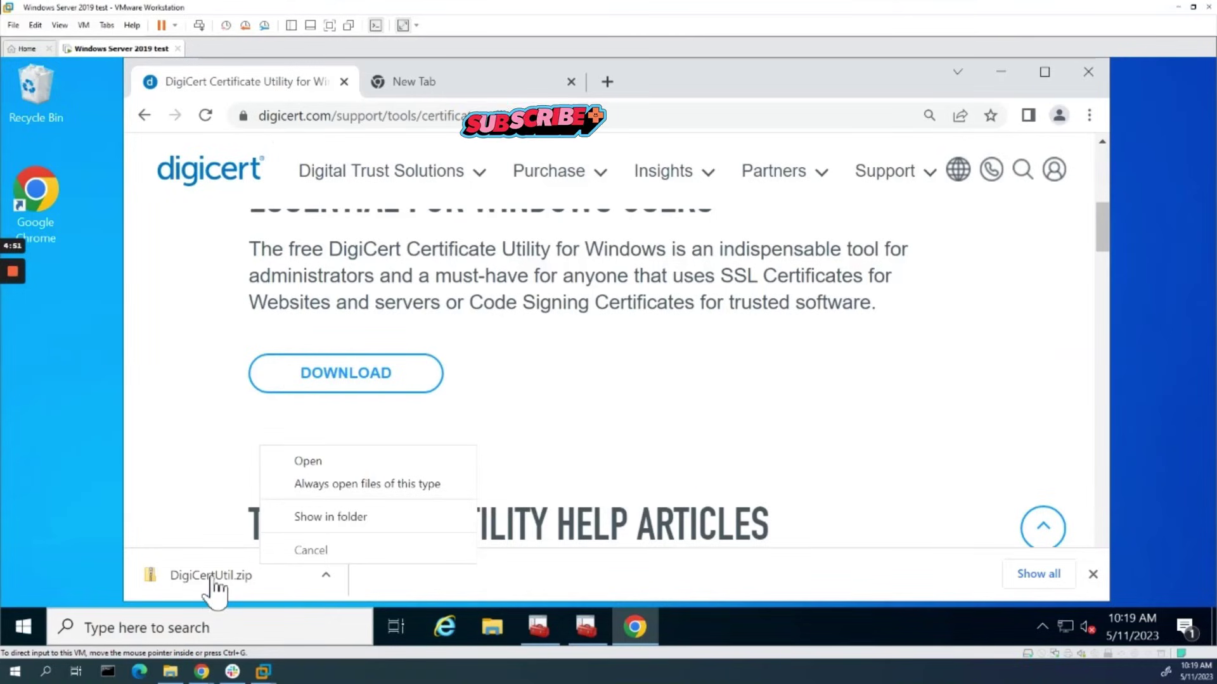
- Extract the downloaded DigiCertUtil.zip to the Desktop, then close the folder window
click(309, 516)
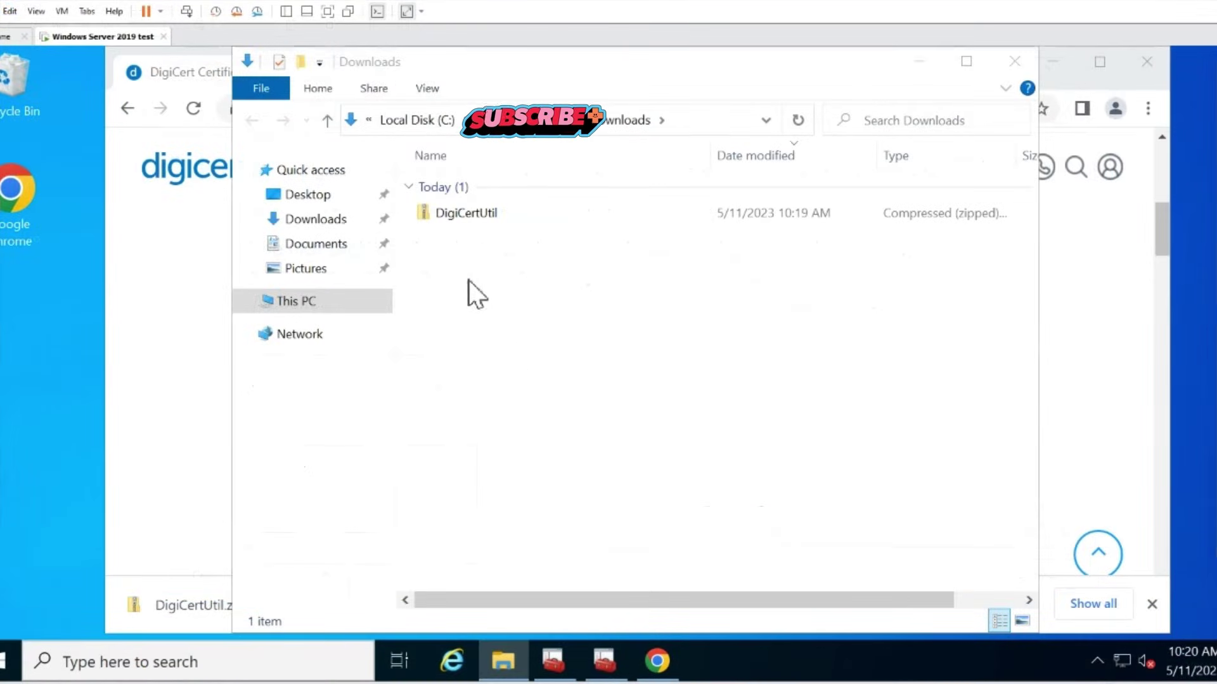
right_click(449, 218)
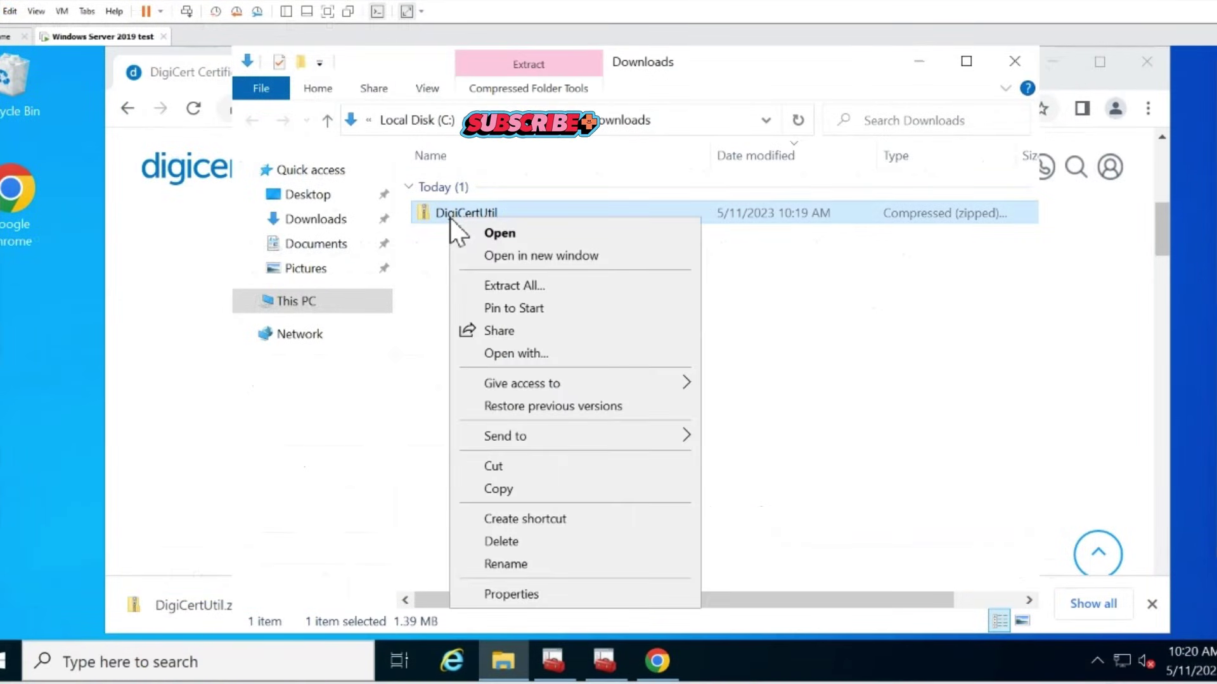
click(500, 285)
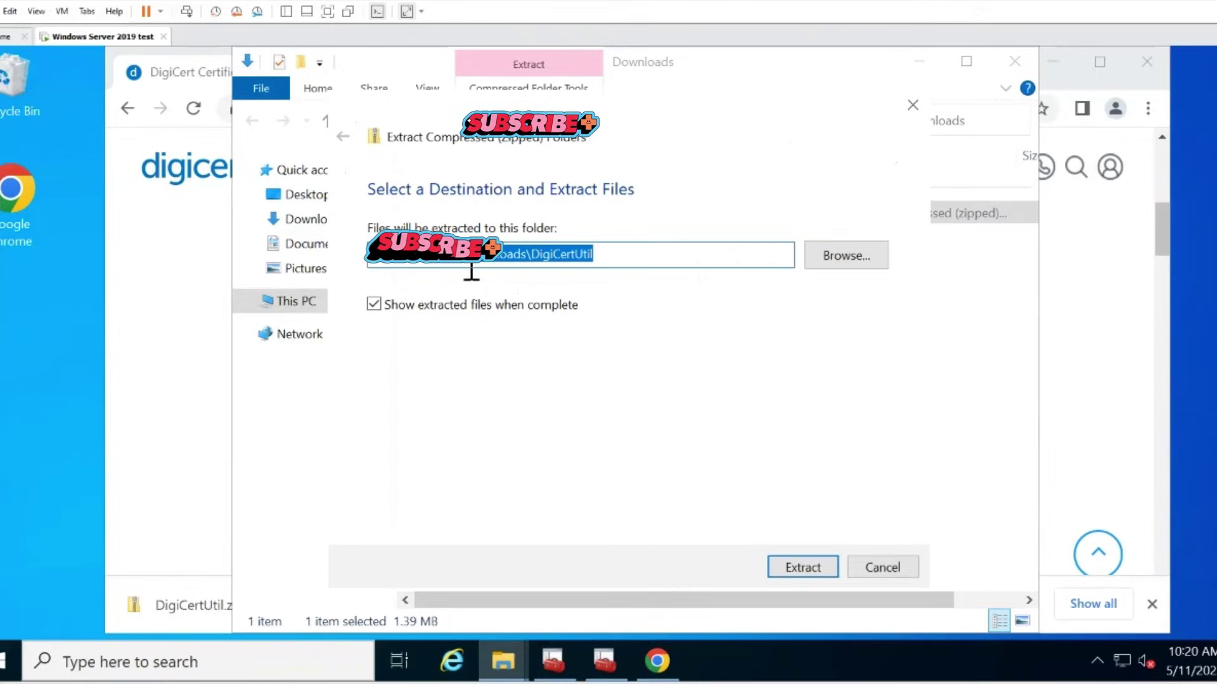
click(833, 256)
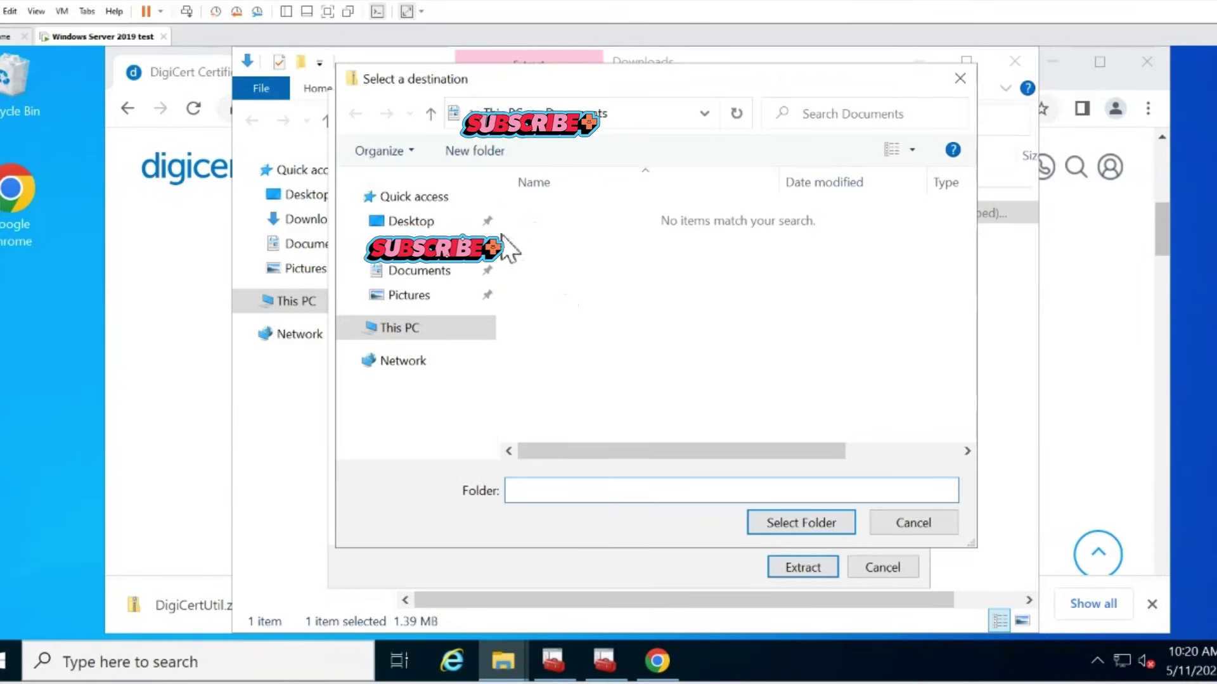
click(482, 223)
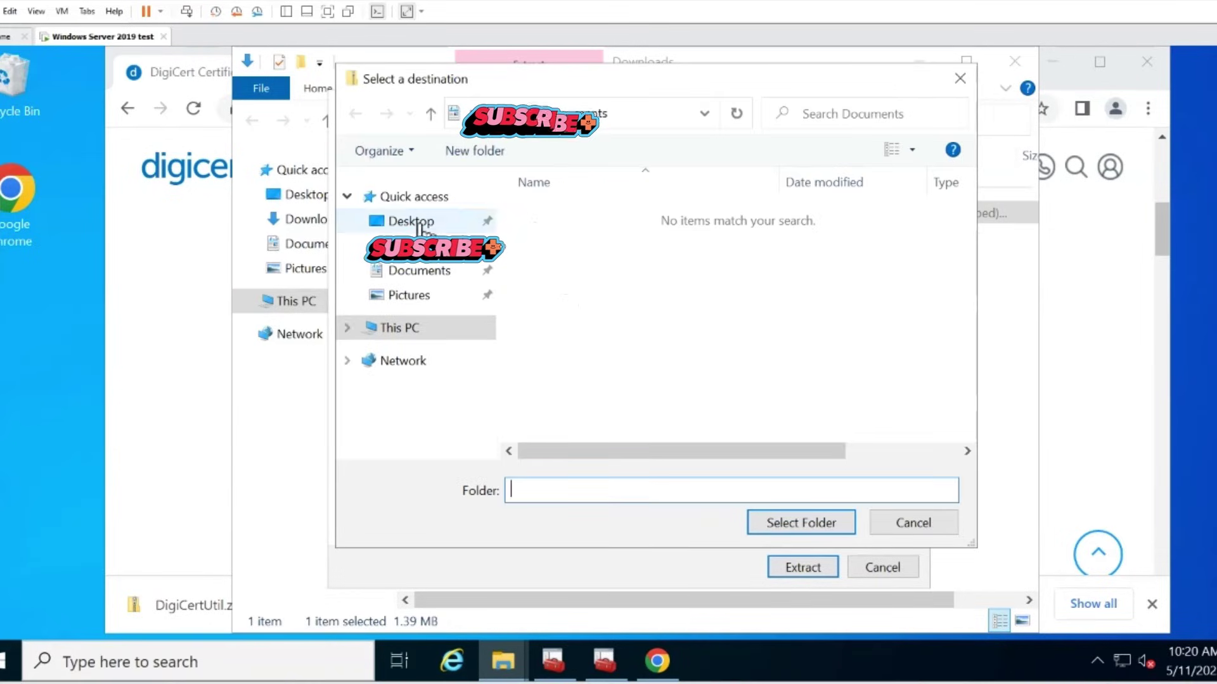
click(796, 523)
click(786, 567)
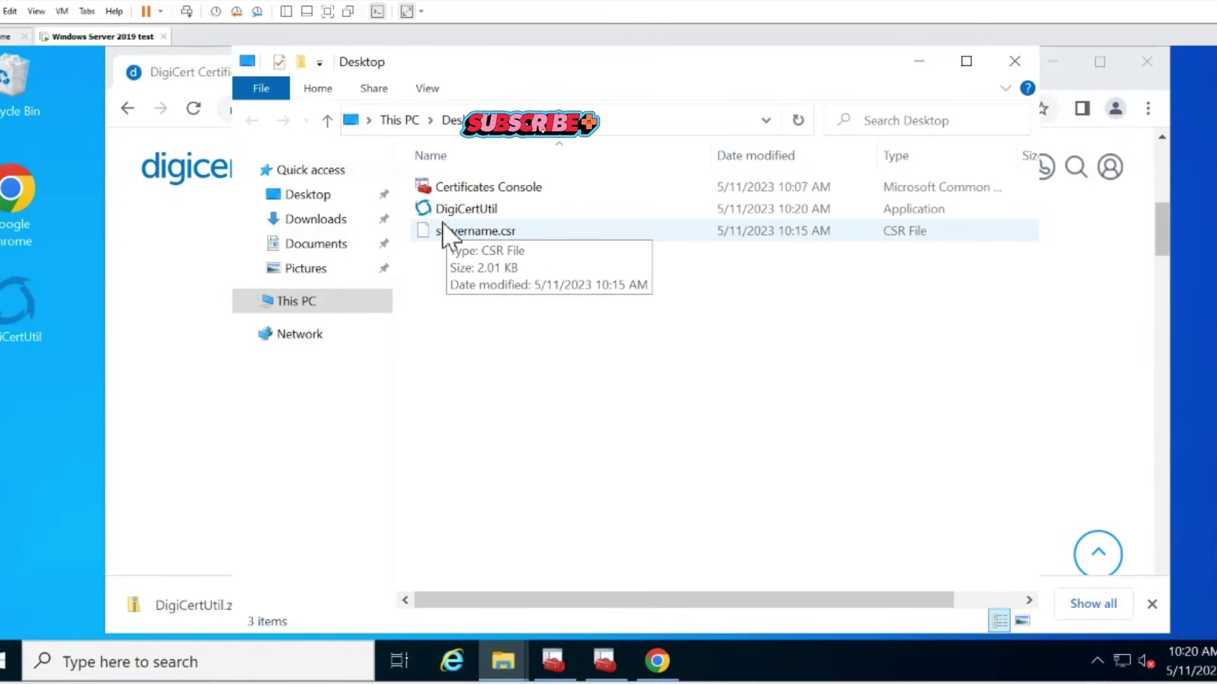
click(1015, 59)
- Close the Downloads window and launch the Certificate Import Wizard for the Personal store
click(1006, 60)
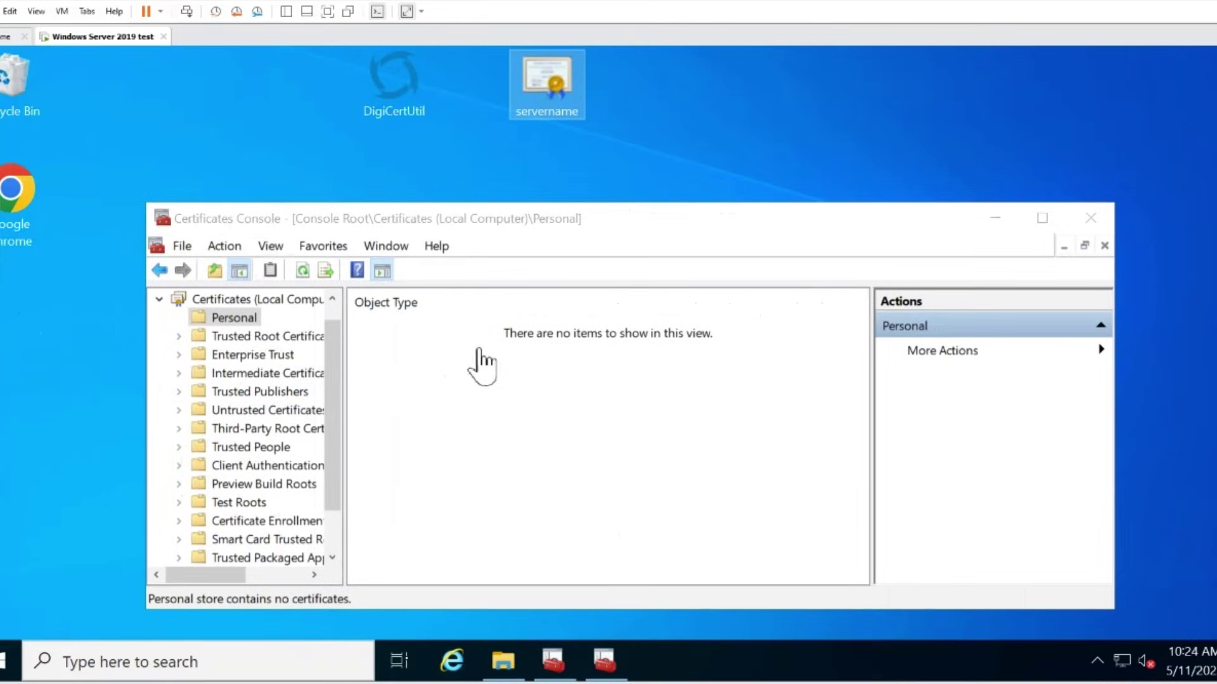
right_click(461, 382)
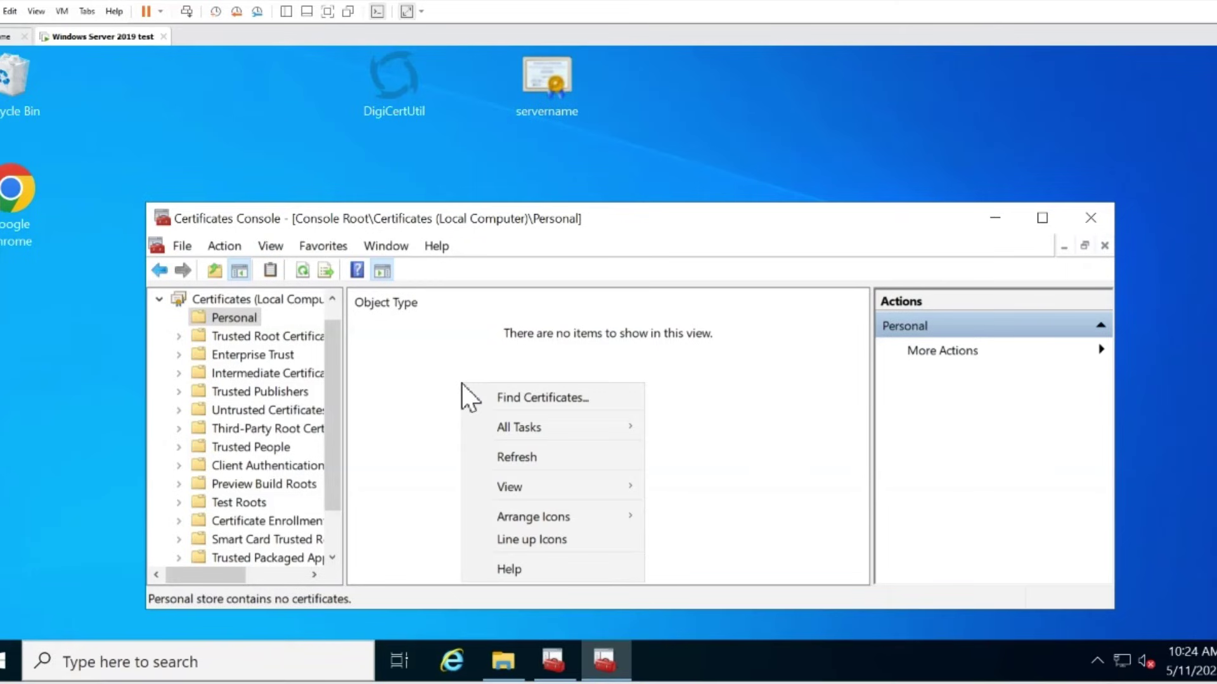
mouse_move(527, 489)
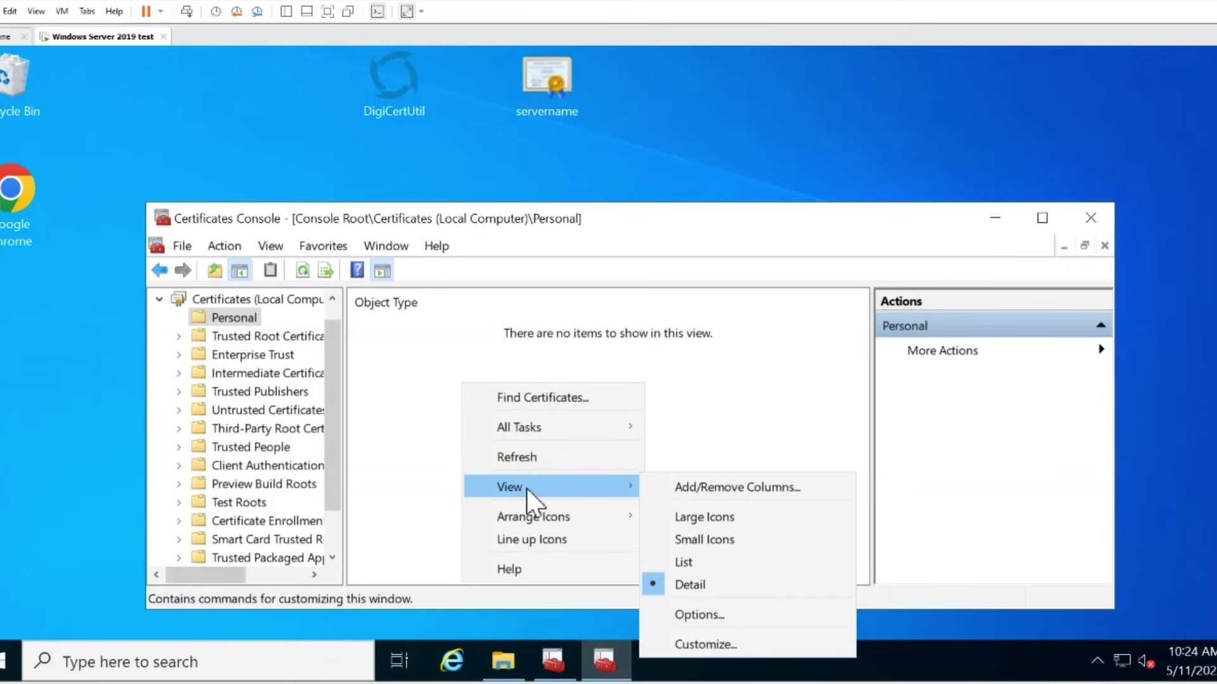
mouse_move(554, 433)
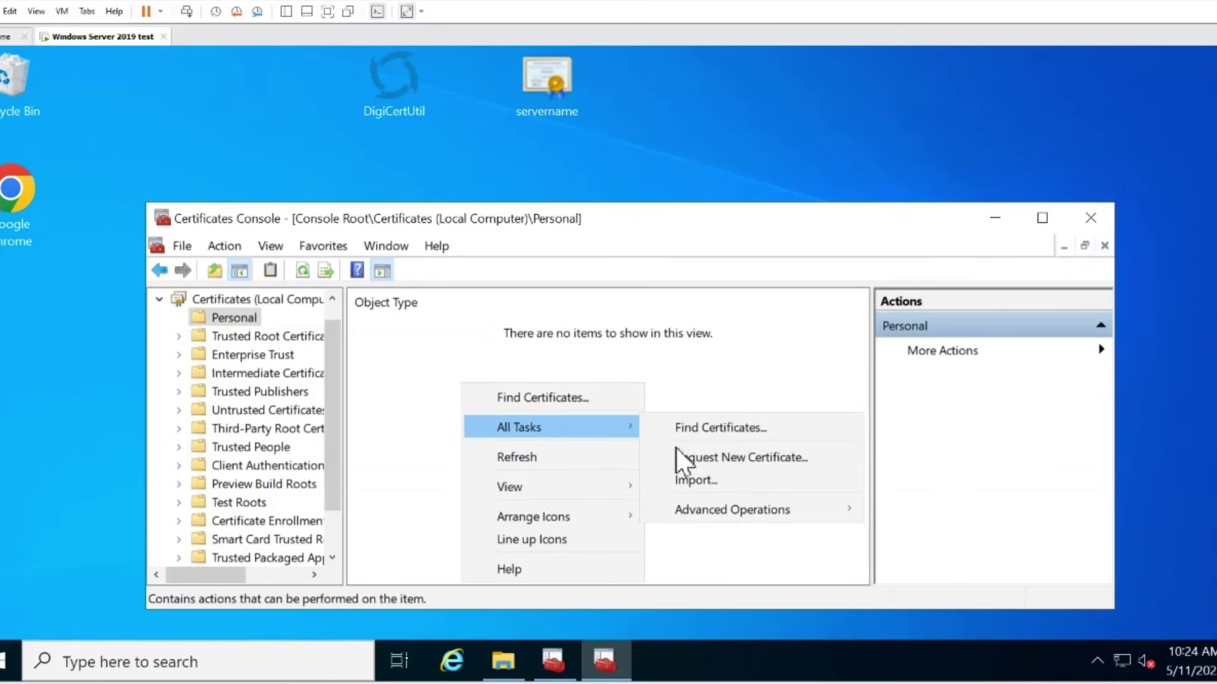
click(705, 473)
- Choose the servername certificate file on the Desktop as the file to import
click(767, 612)
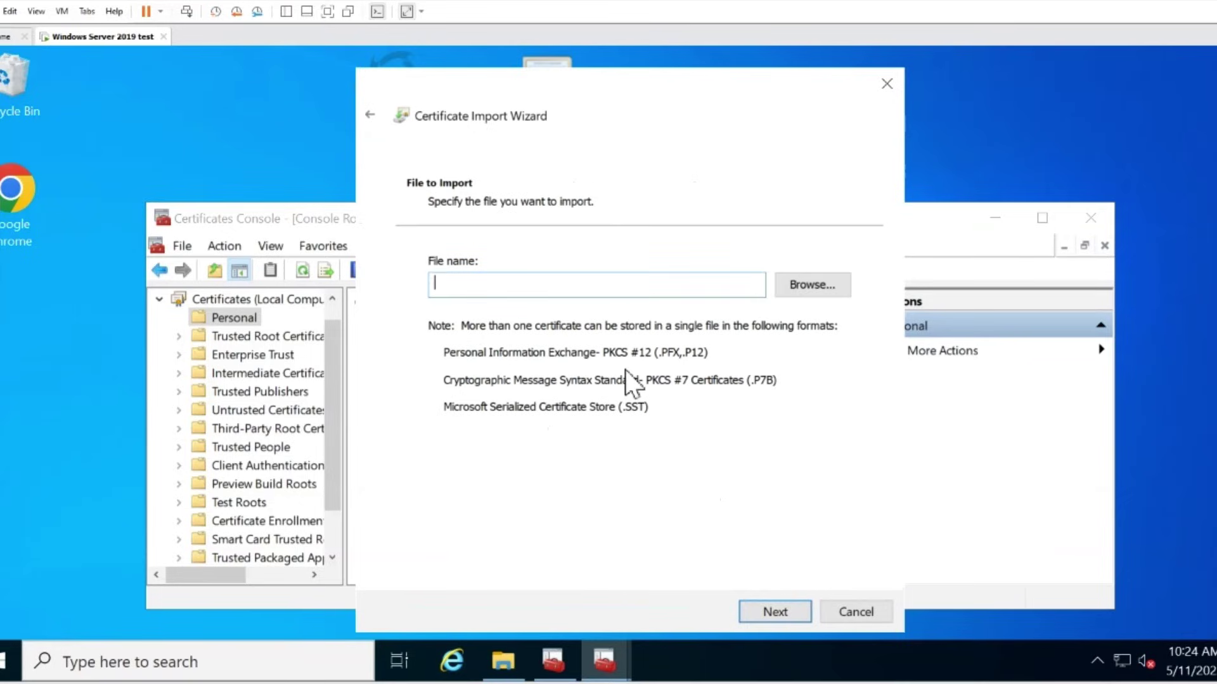
click(801, 284)
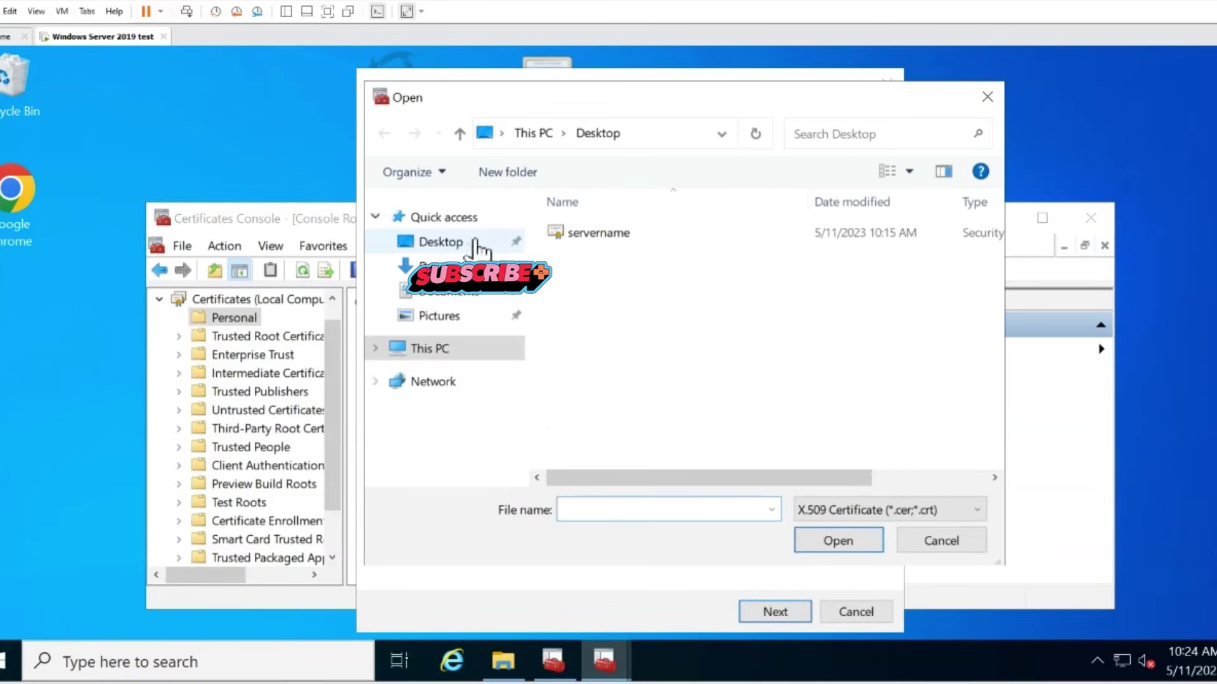
click(581, 234)
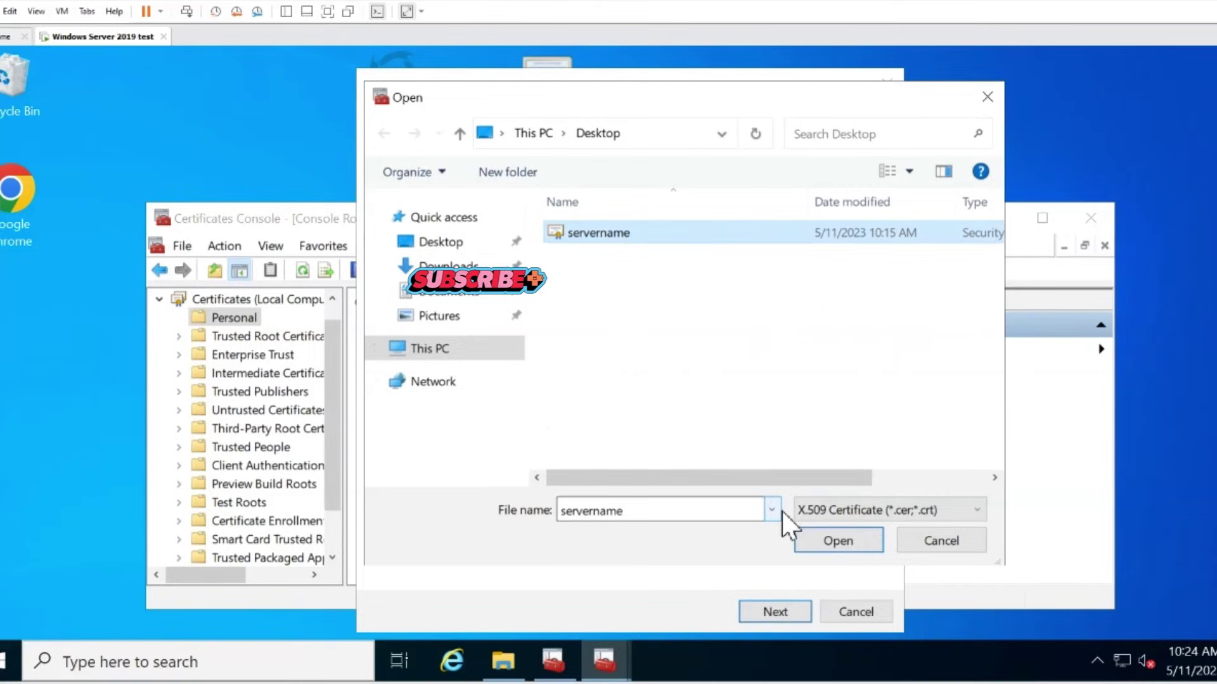
click(816, 541)
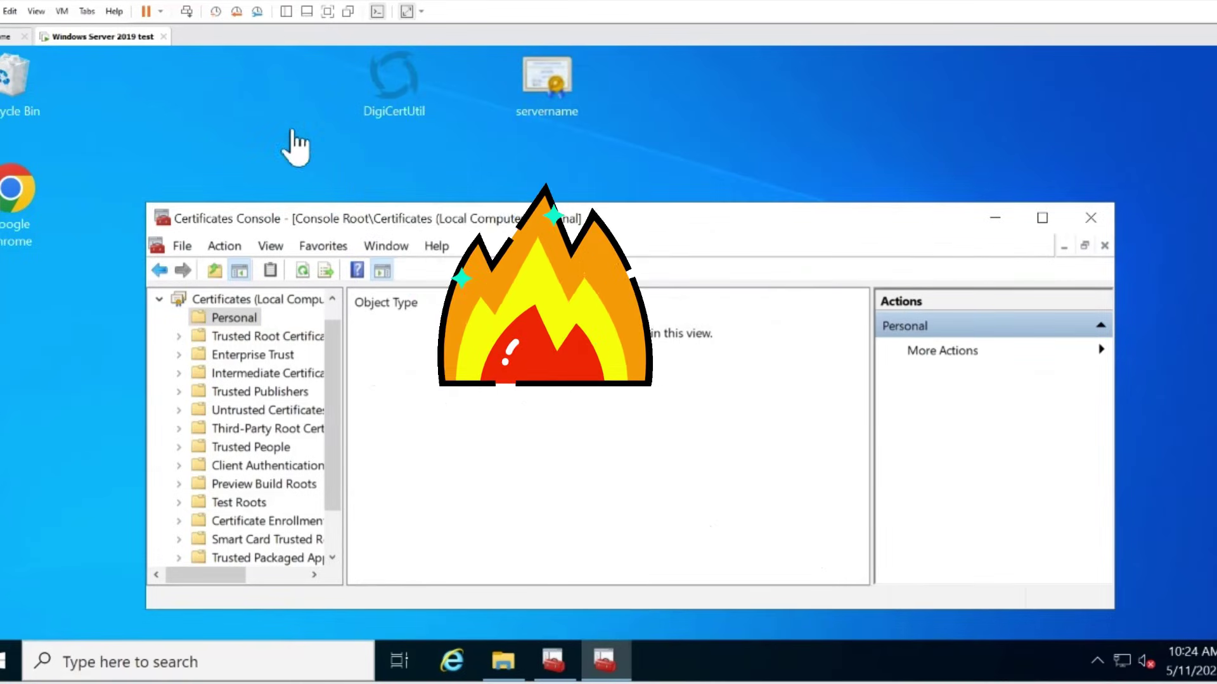
click(405, 86)
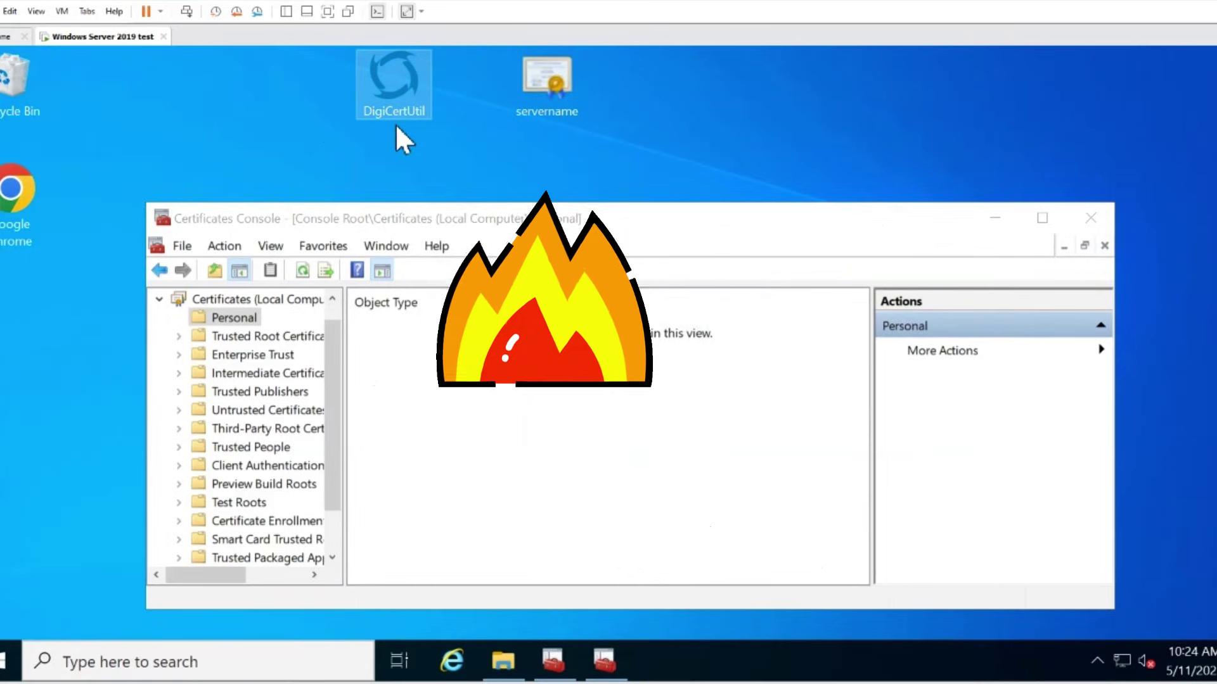
- Launch DigiCertUtil from the Desktop, accept its licence, and begin an SSL certificate import
double_click(395, 105)
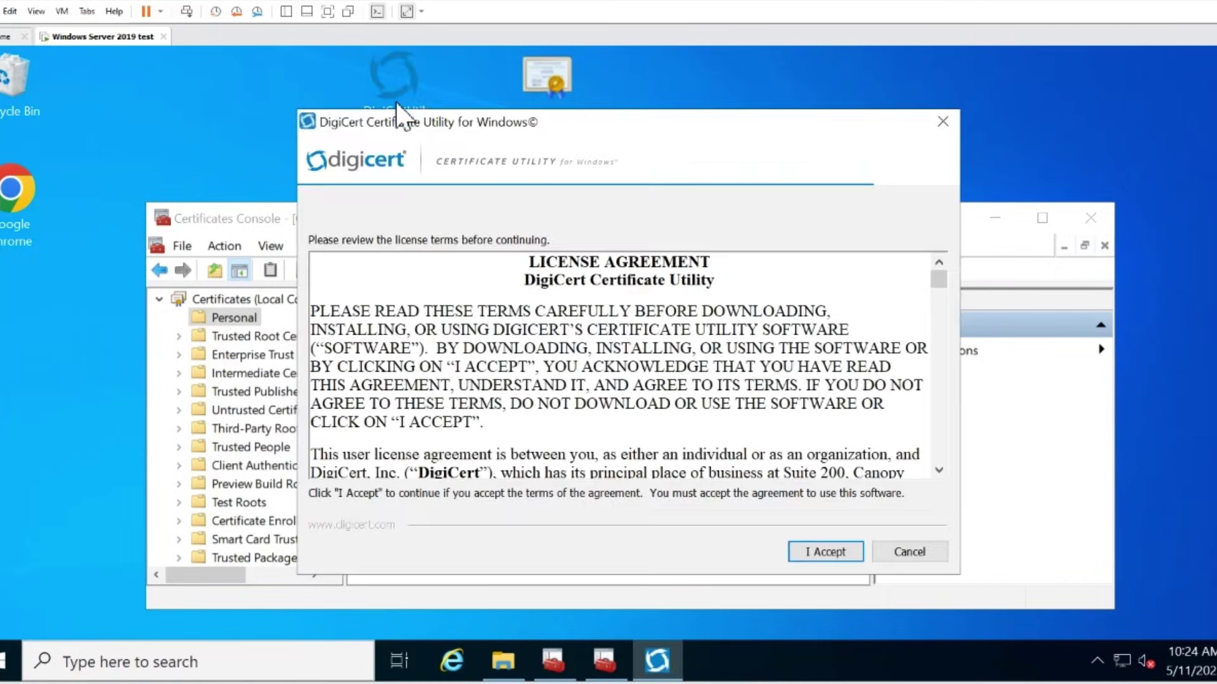
click(812, 545)
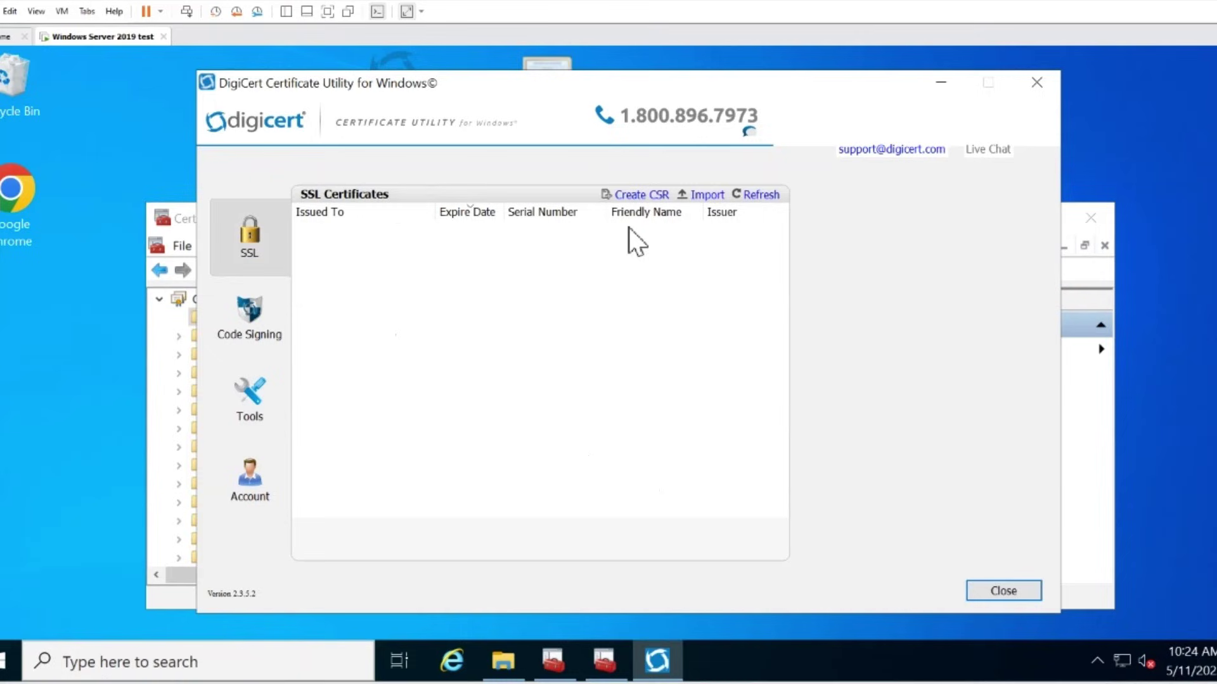
click(707, 195)
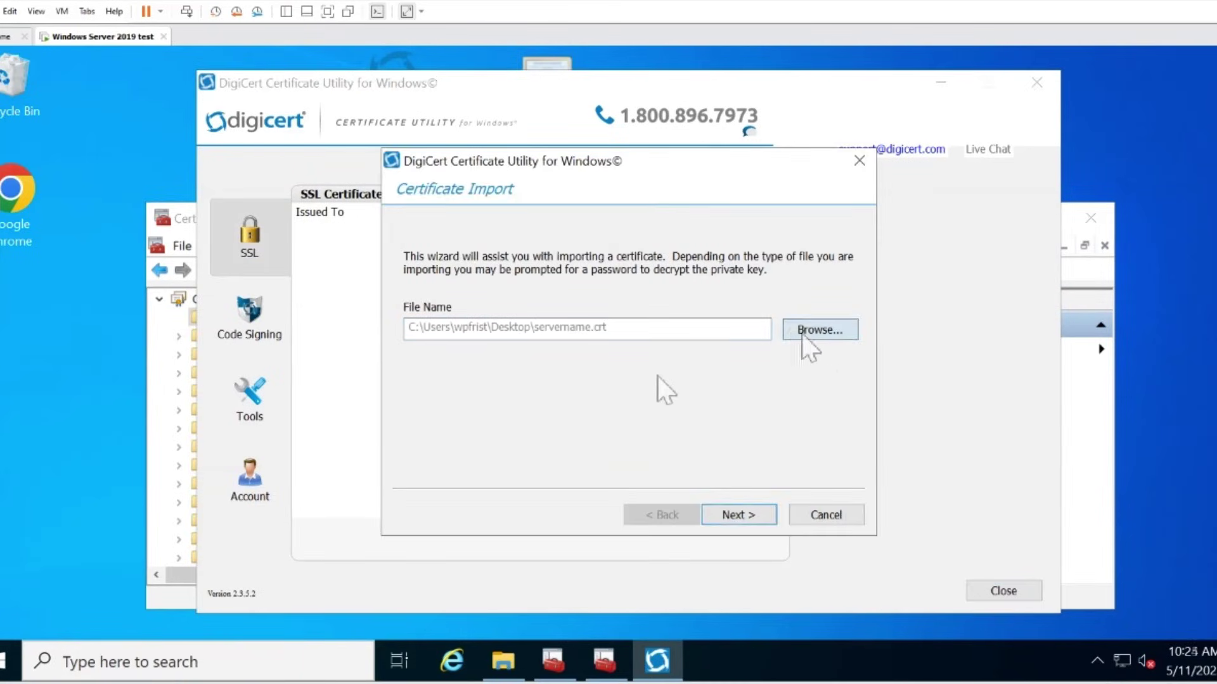